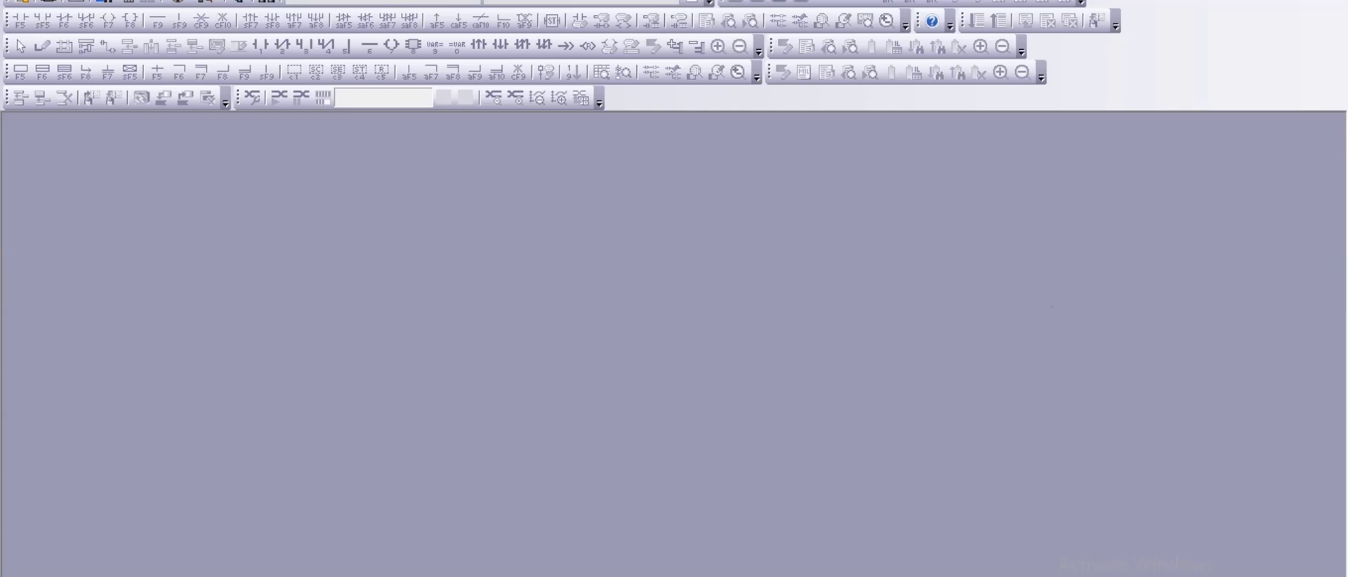
# Start a read from the PLC and choose FXCPU as the PLC series.
pyautogui.hotkey('alt', 'o')
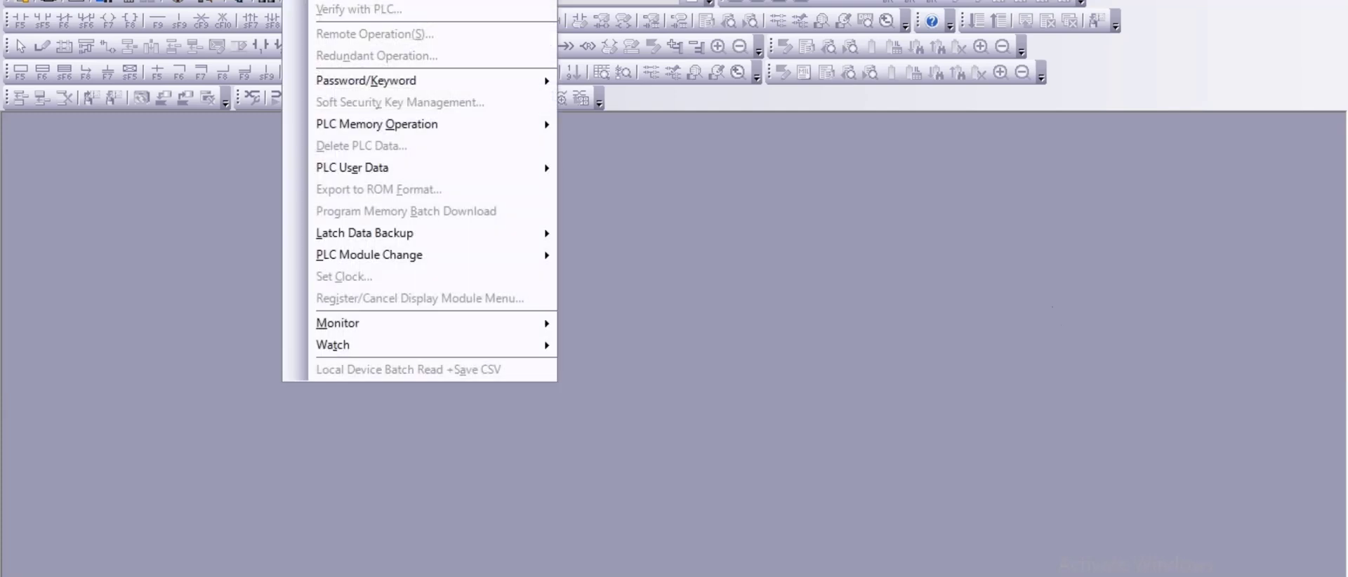
pyautogui.press('r')
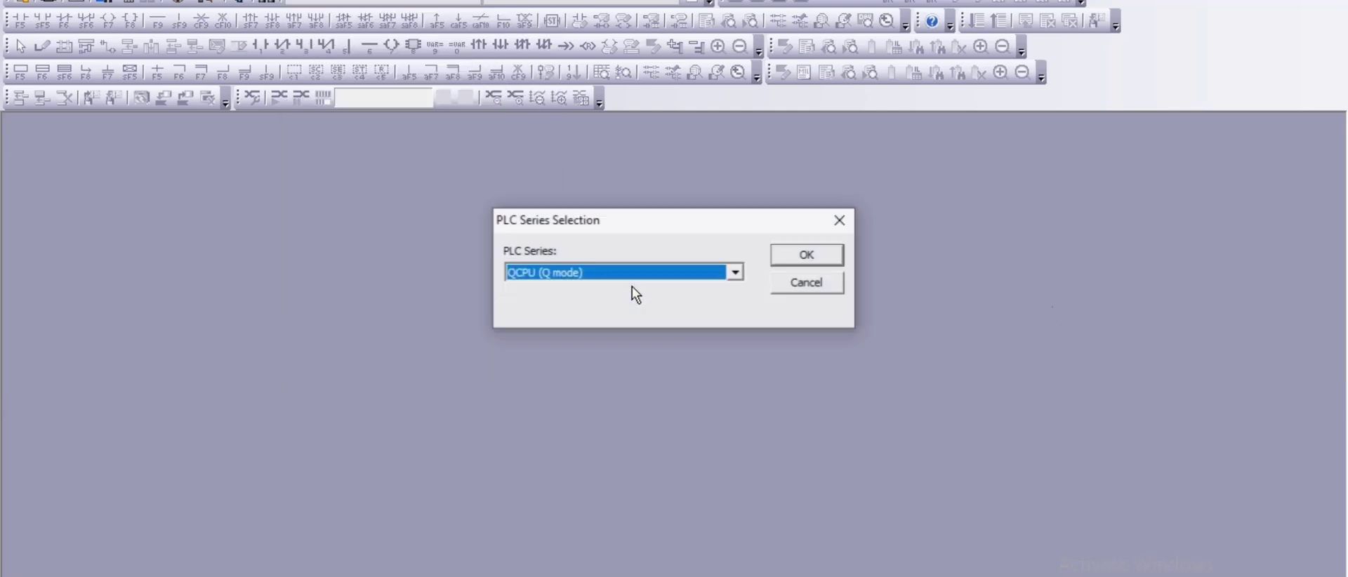
pyautogui.click(734, 271)
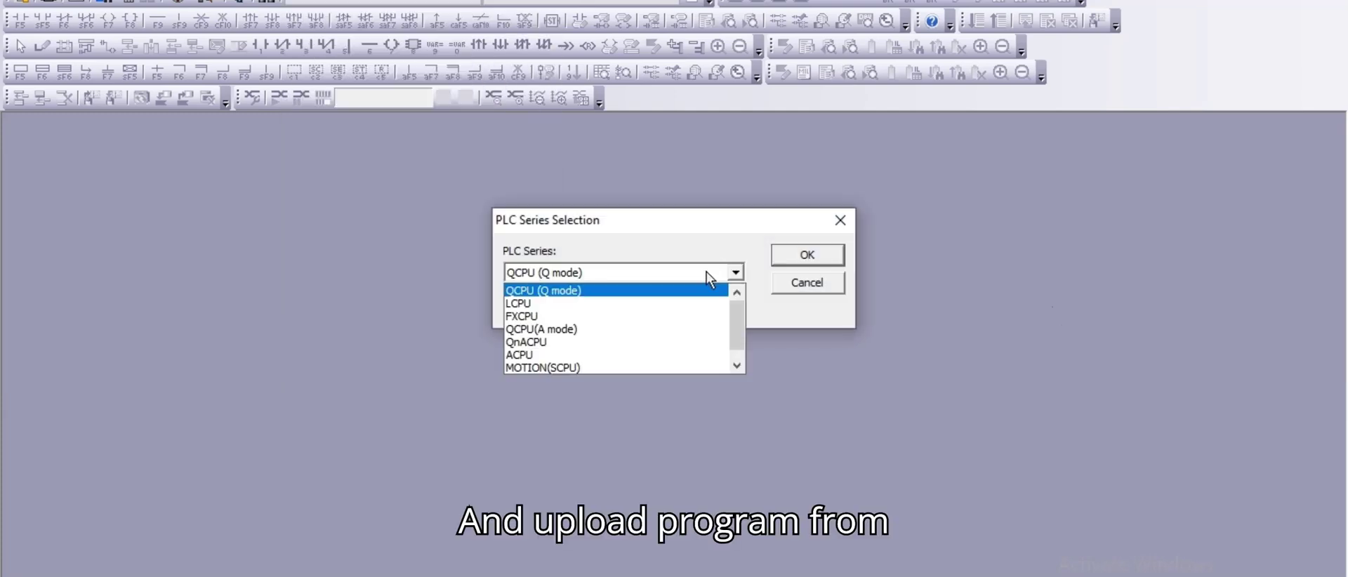
pyautogui.click(618, 320)
pyautogui.click(815, 262)
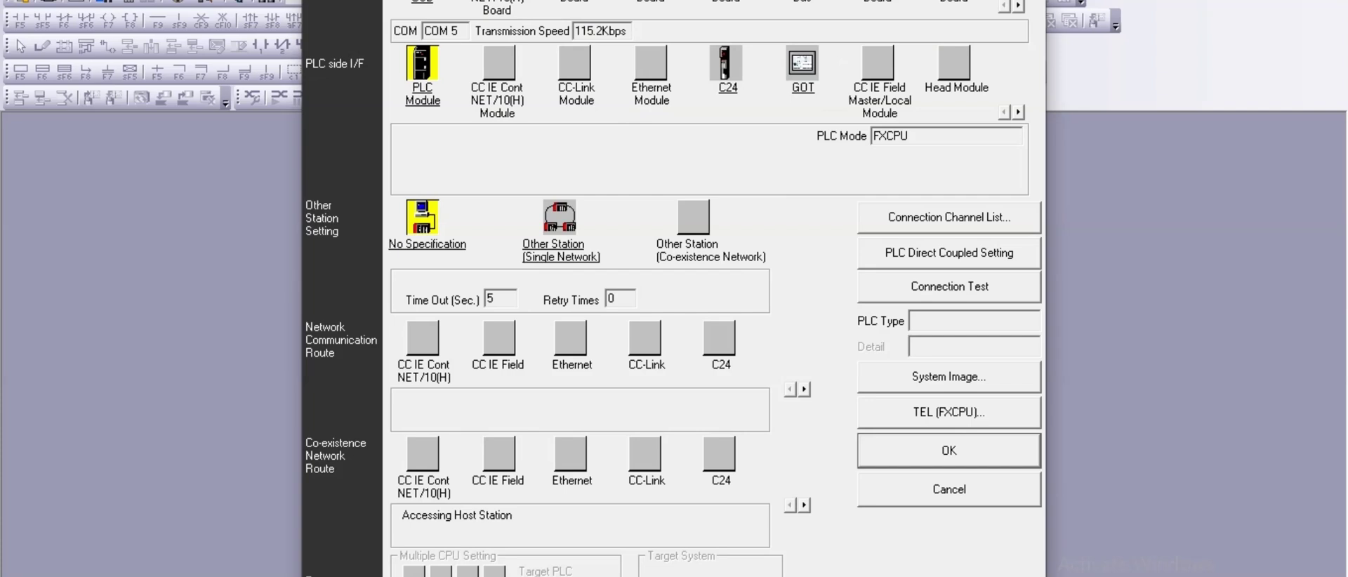
# Set the COM port of the RS-232C serial connection on the PC side to COM 4.
pyautogui.doubleClick(422, 3)
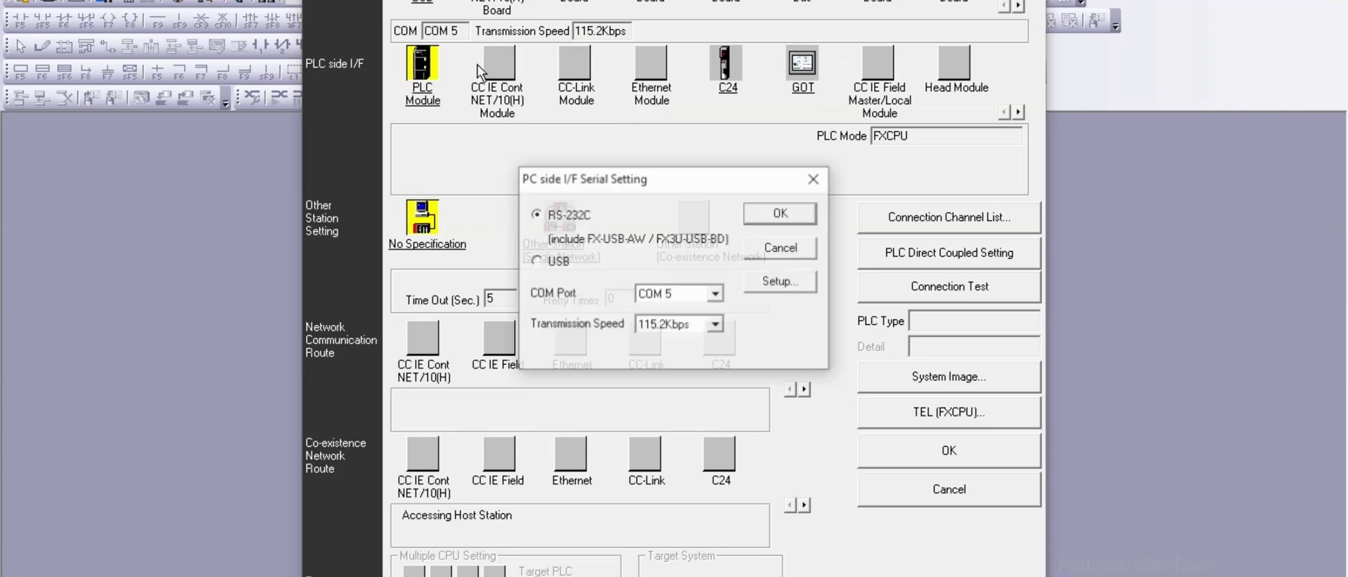
pyautogui.click(716, 294)
pyautogui.click(716, 314)
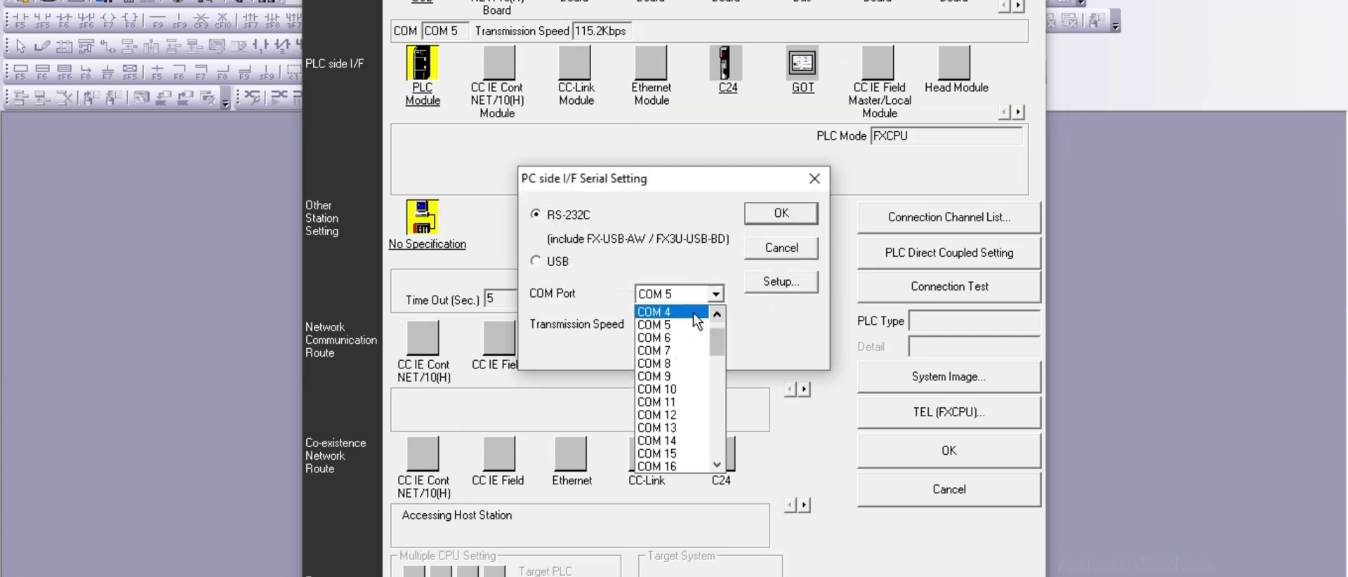
pyautogui.click(694, 313)
pyautogui.click(778, 219)
# Run a connection test to the PLC and accept the transfer setup.
pyautogui.click(916, 278)
pyautogui.click(798, 345)
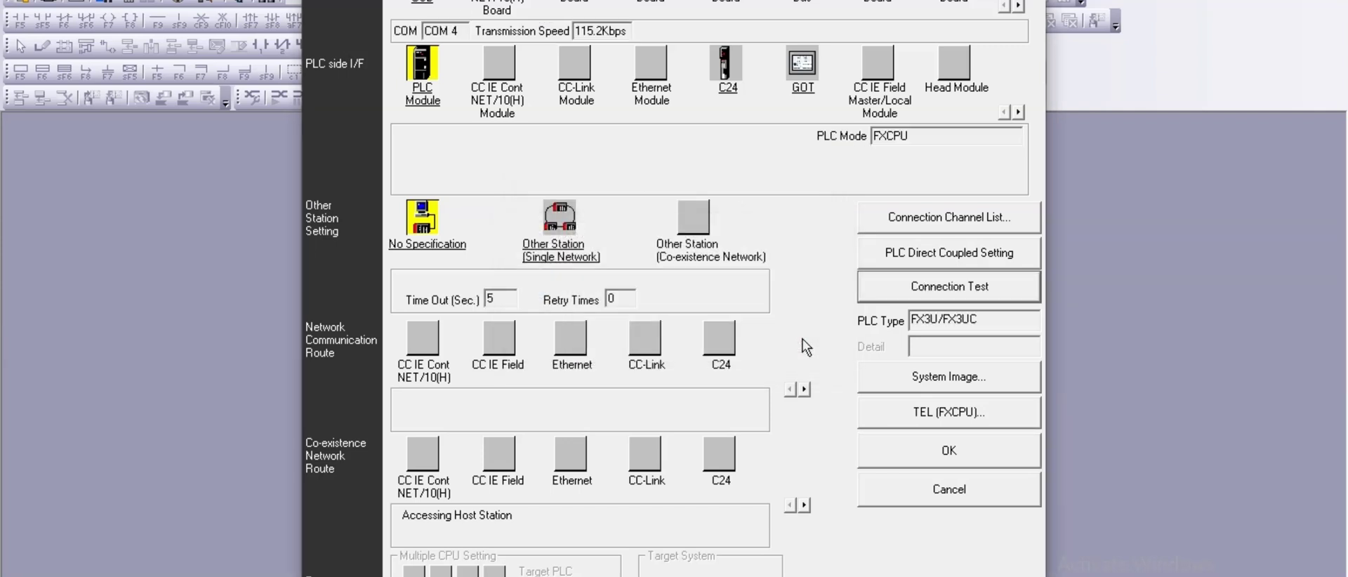
pyautogui.click(918, 450)
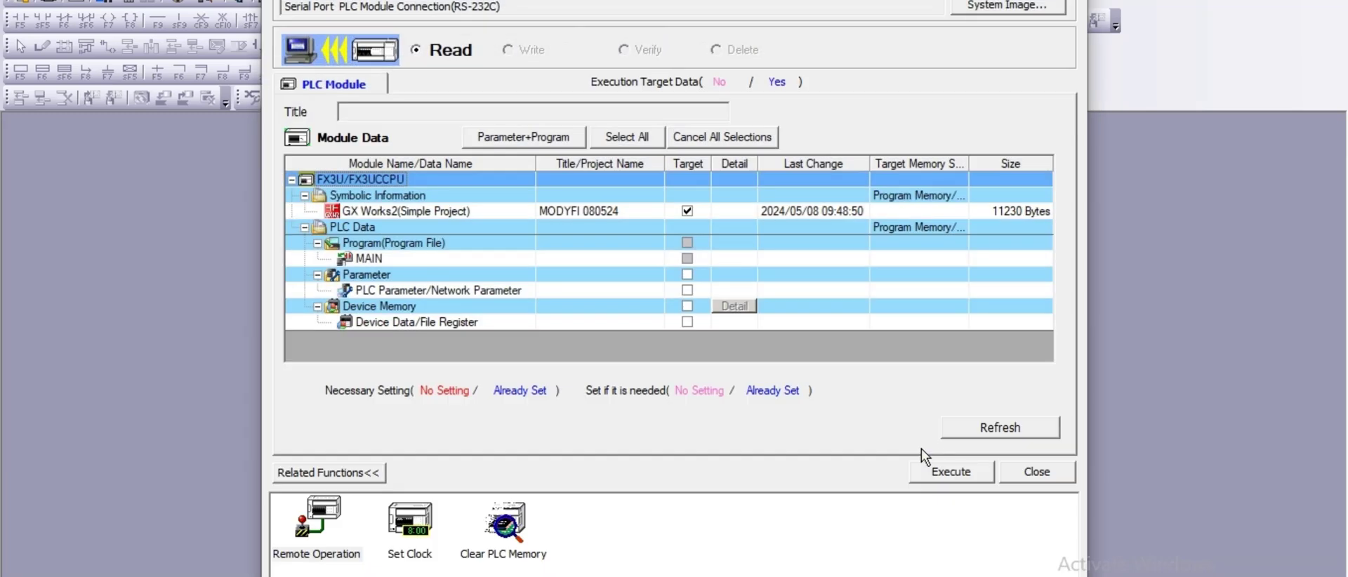
# Try to read all module data from the PLC and close the online data window.
pyautogui.click(620, 139)
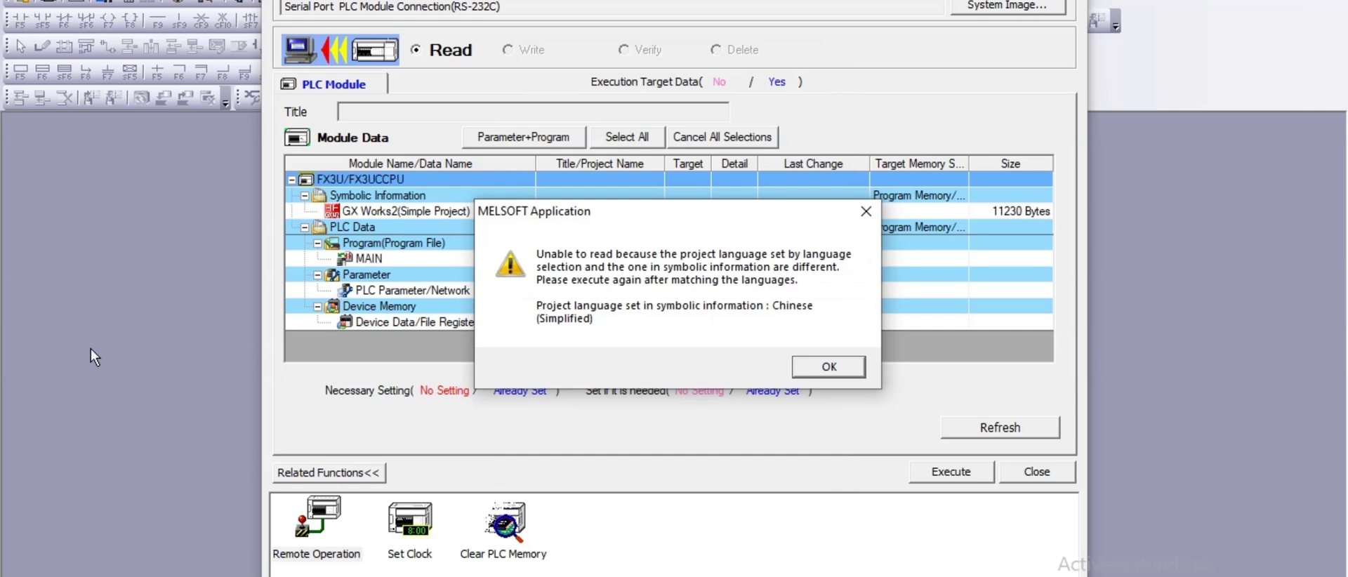
pyautogui.click(834, 366)
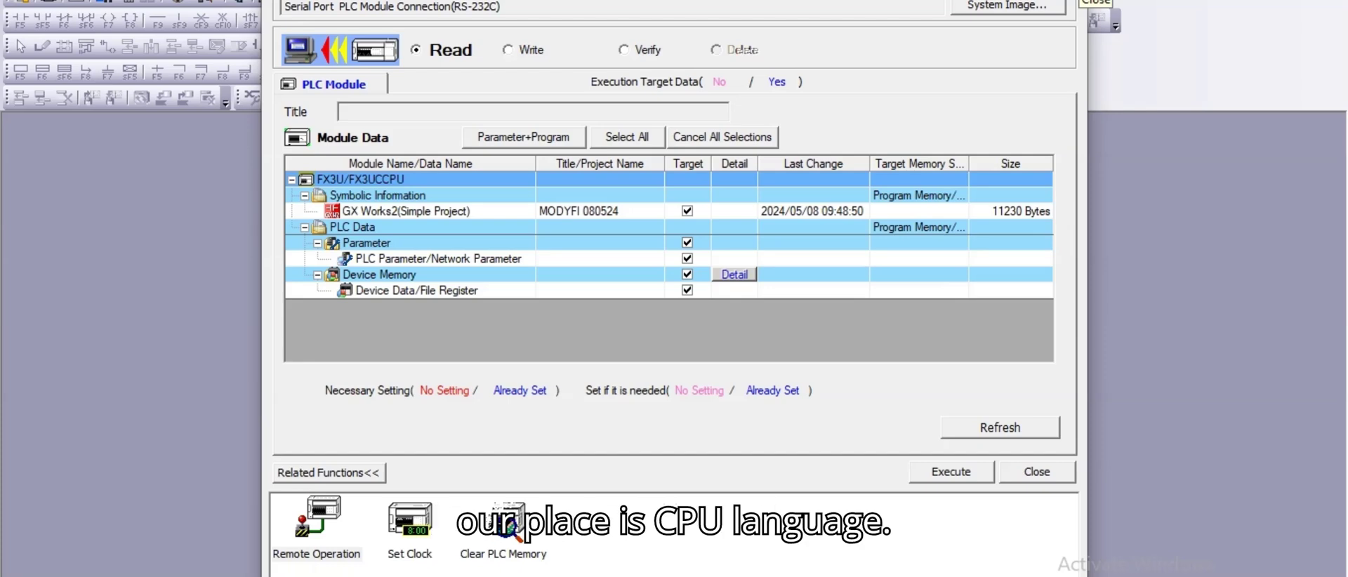
pyautogui.click(1085, 1)
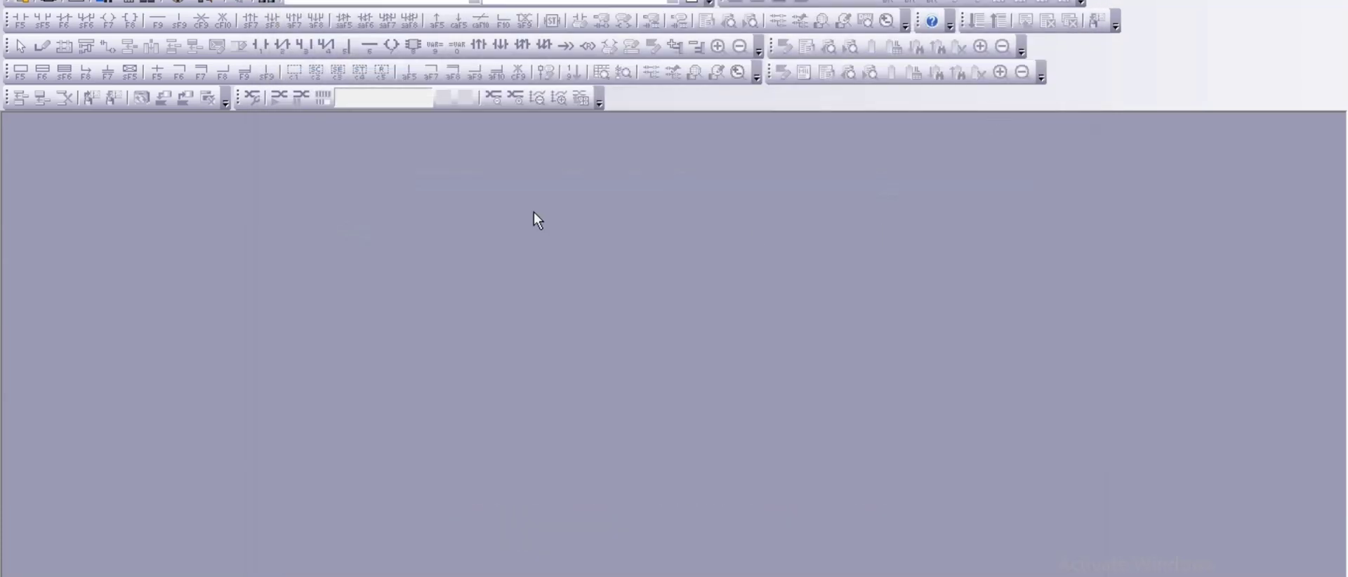
# Set the project language to Chinese Simplified.
pyautogui.click(478, 0)
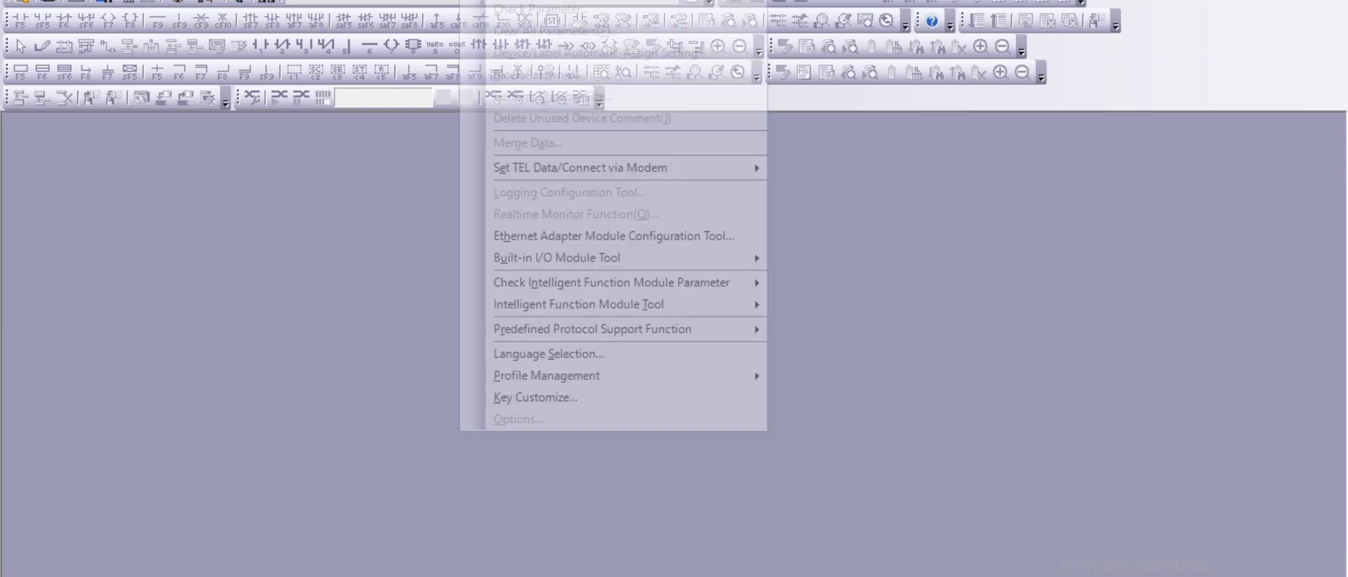
pyautogui.click(551, 354)
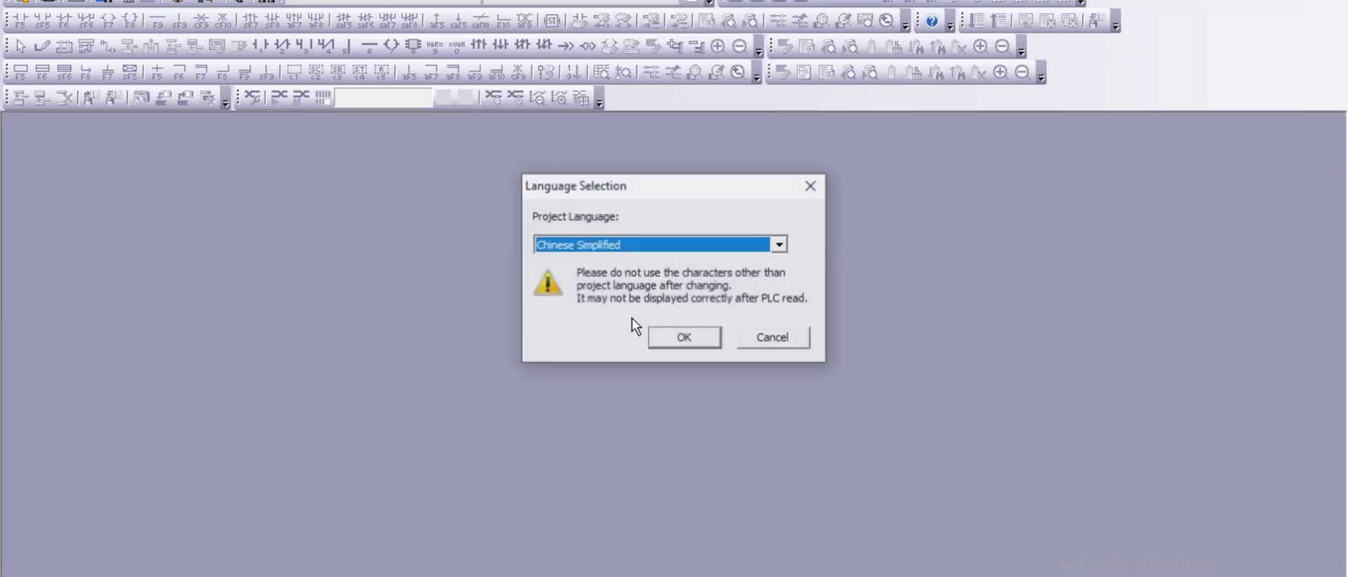
pyautogui.click(712, 340)
pyautogui.click(749, 322)
pyautogui.click(764, 340)
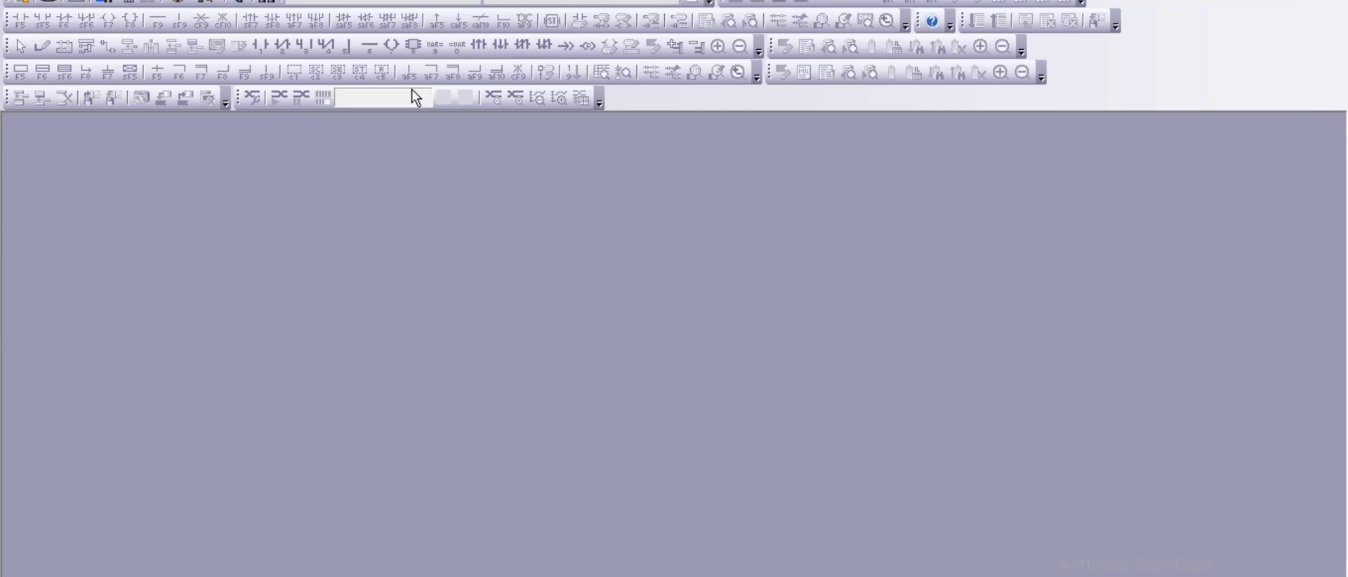
# Restart the read from the PLC with FXCPU as the PLC series.
pyautogui.click(312, 2)
pyautogui.moveTo(338, 83)
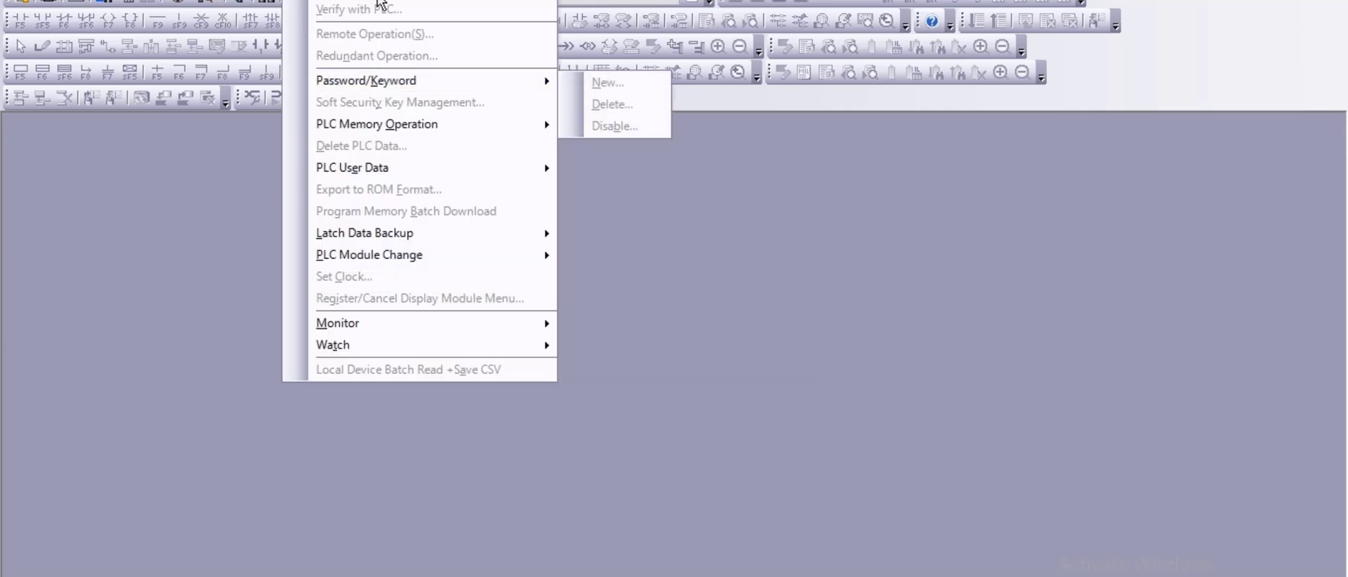
pyautogui.click(597, 84)
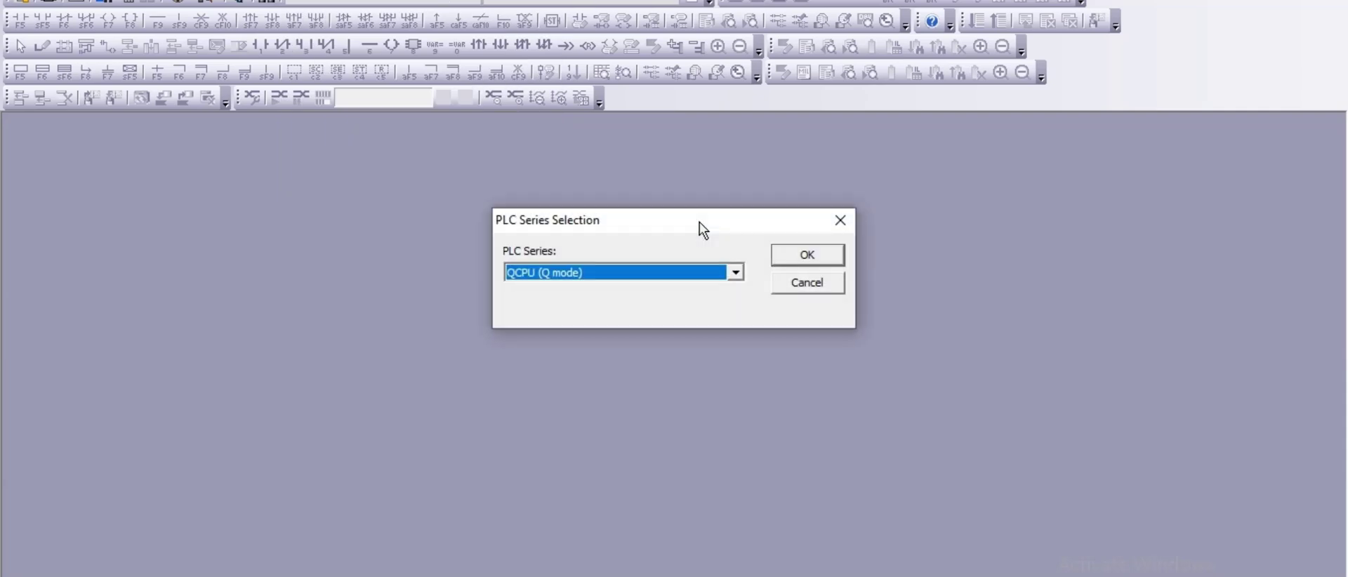
pyautogui.click(735, 271)
pyautogui.click(635, 318)
pyautogui.click(814, 258)
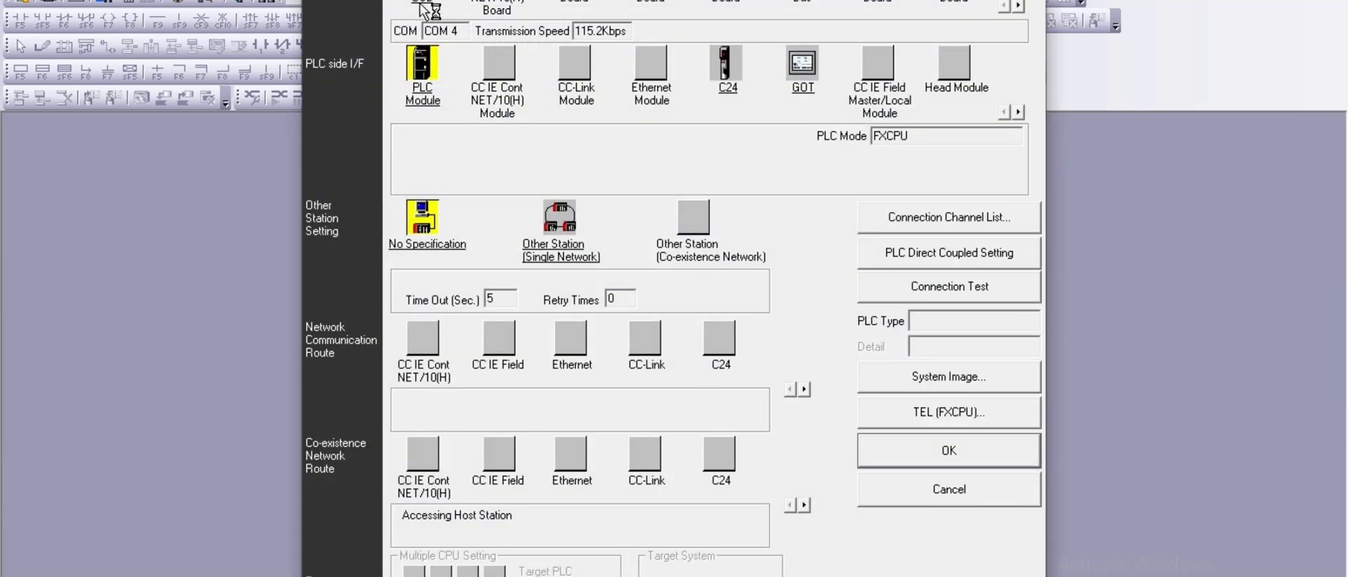
# Test the PLC connection over COM 4 and accept the transfer setup.
pyautogui.click(980, 284)
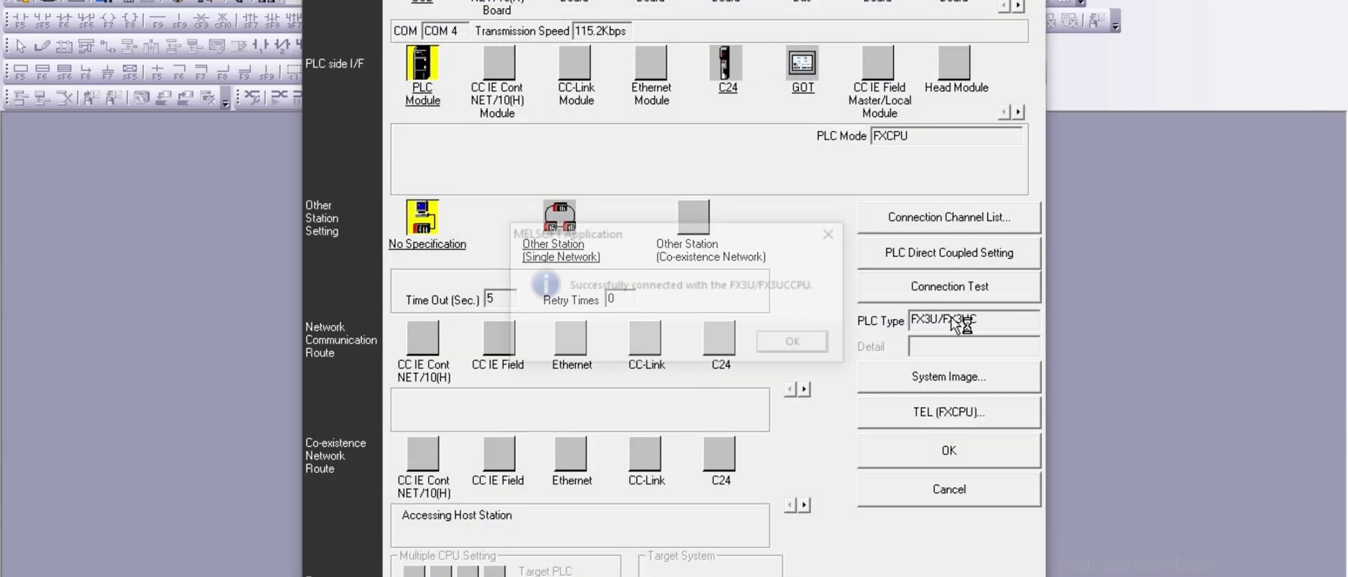
pyautogui.click(811, 344)
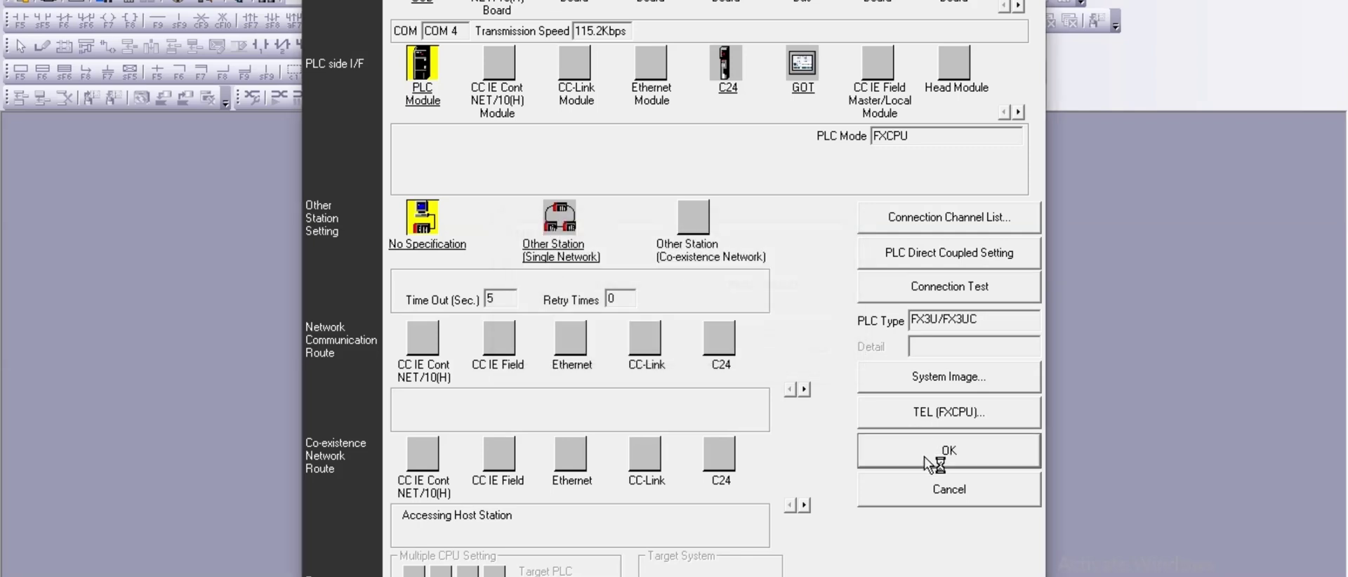
pyautogui.click(924, 457)
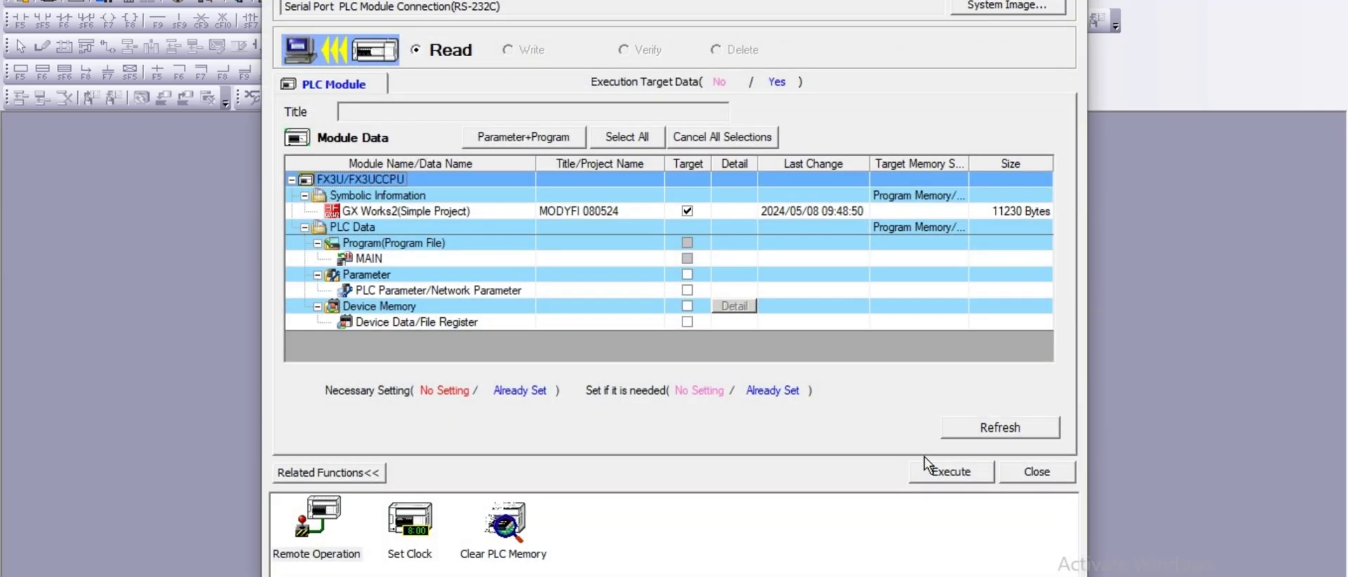
# Select all module data, read it from the PLC, suppress the completion message from now on, and close the online data window.
pyautogui.click(628, 138)
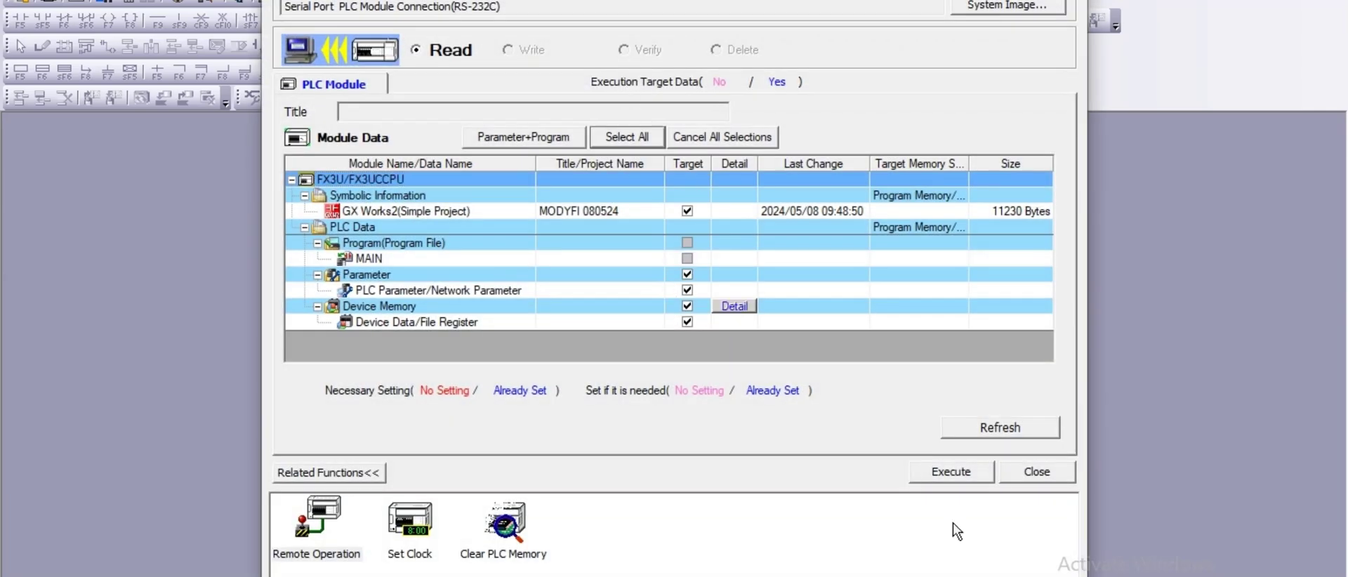
pyautogui.click(946, 473)
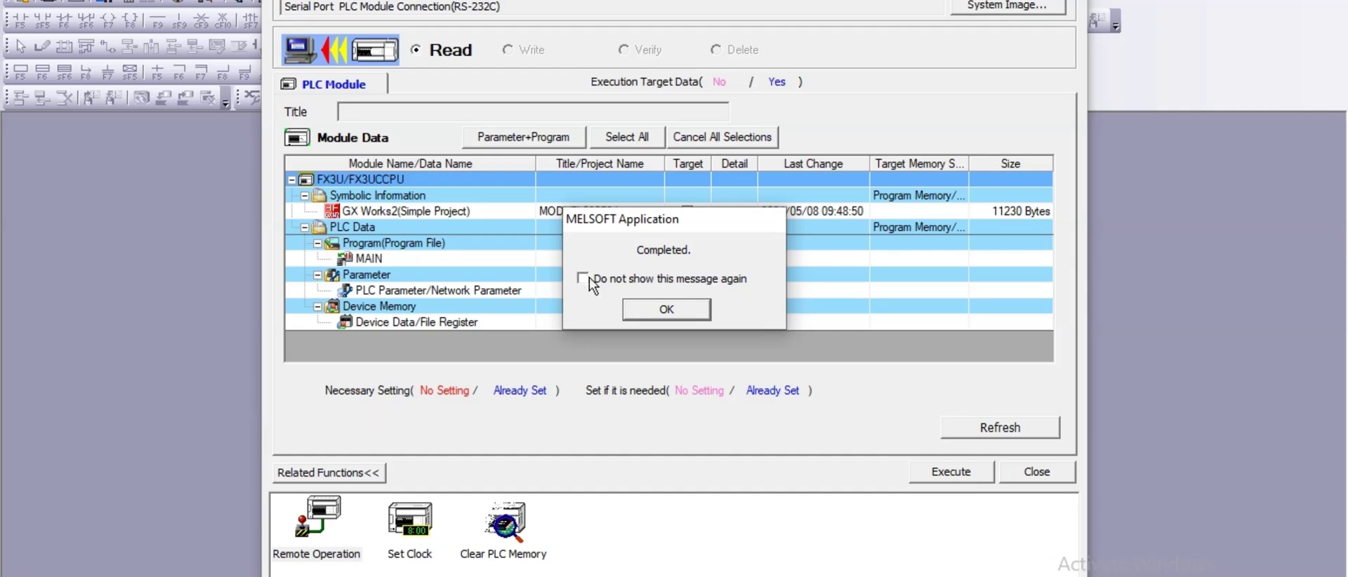
pyautogui.click(656, 306)
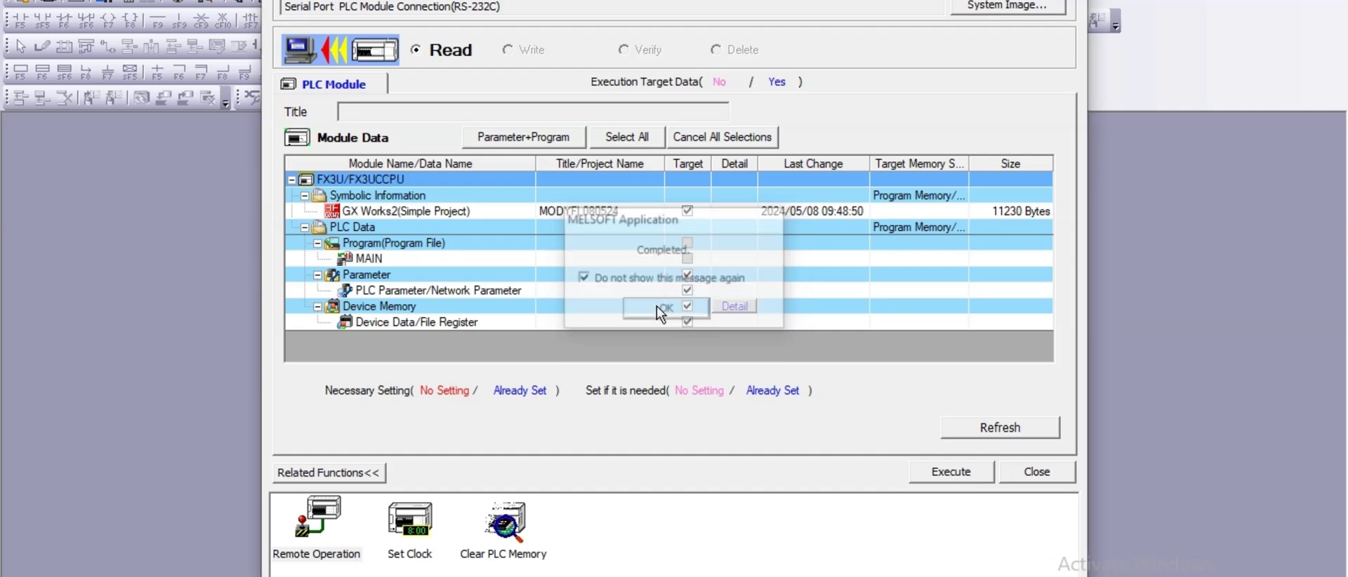
pyautogui.click(1036, 472)
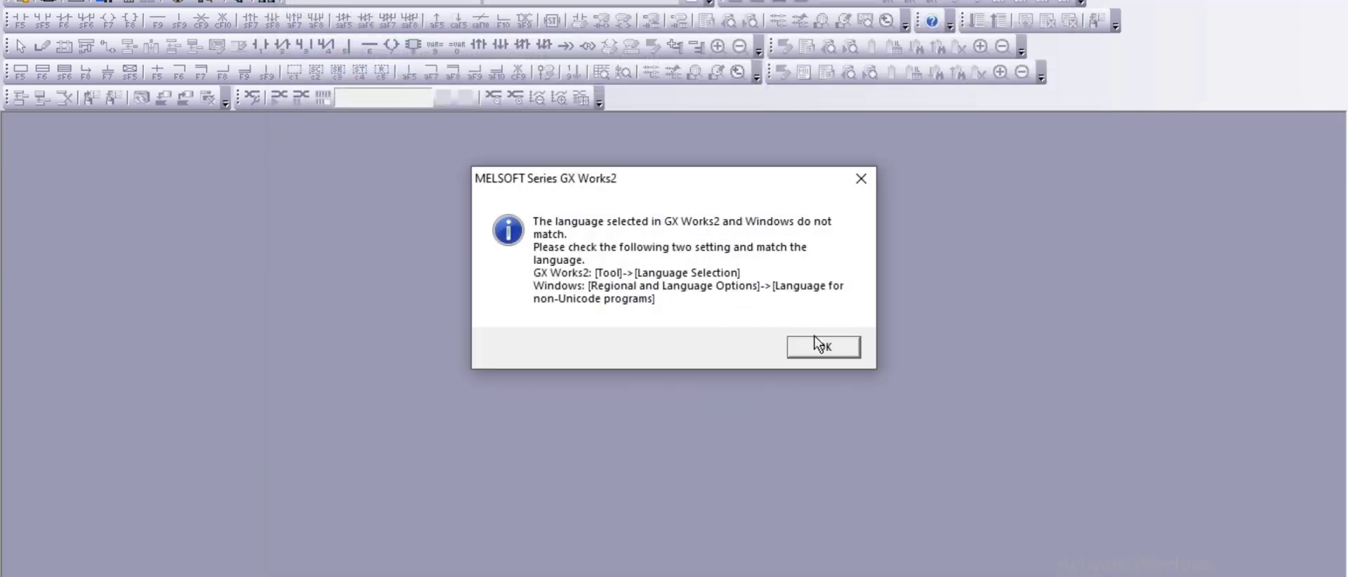
pyautogui.click(826, 350)
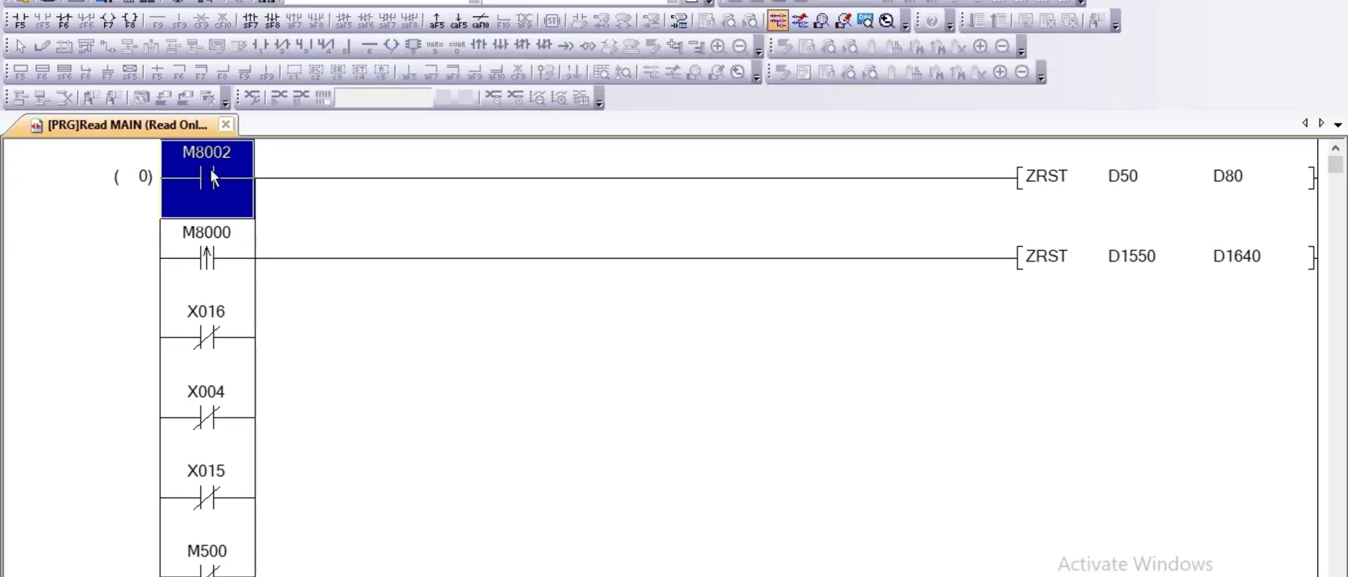
# Start Monitor Mode for the MAIN ladder program that was read from the PLC.
pyautogui.click(372, 242)
pyautogui.click(432, 342)
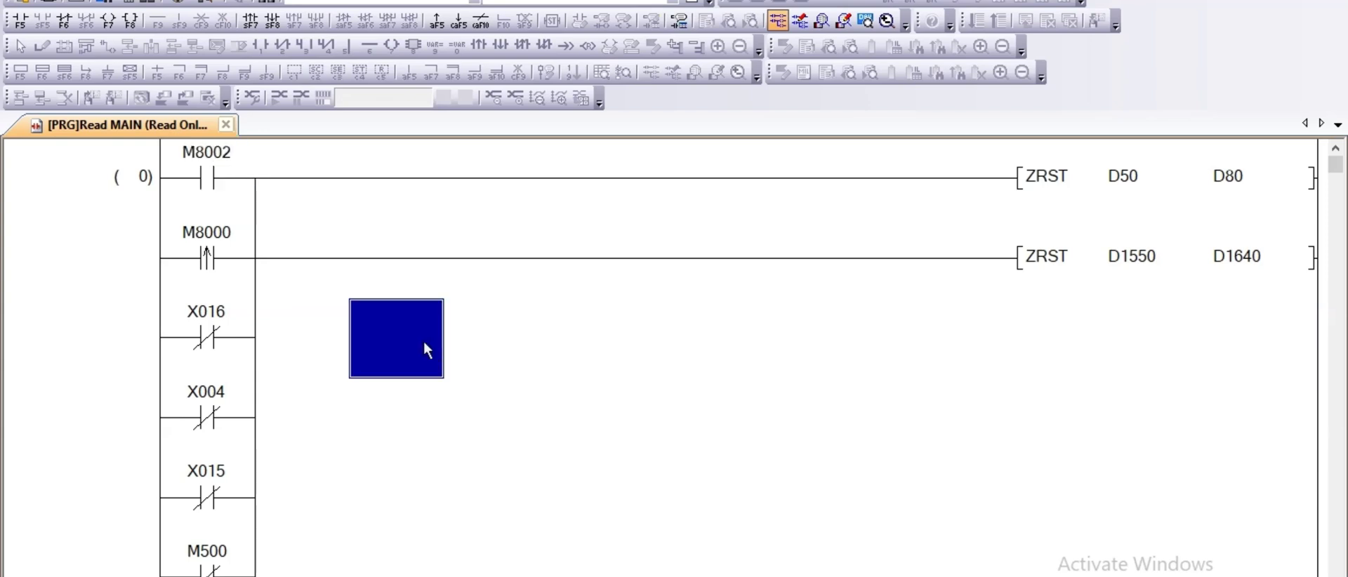
pyautogui.hotkey('alt', 't')
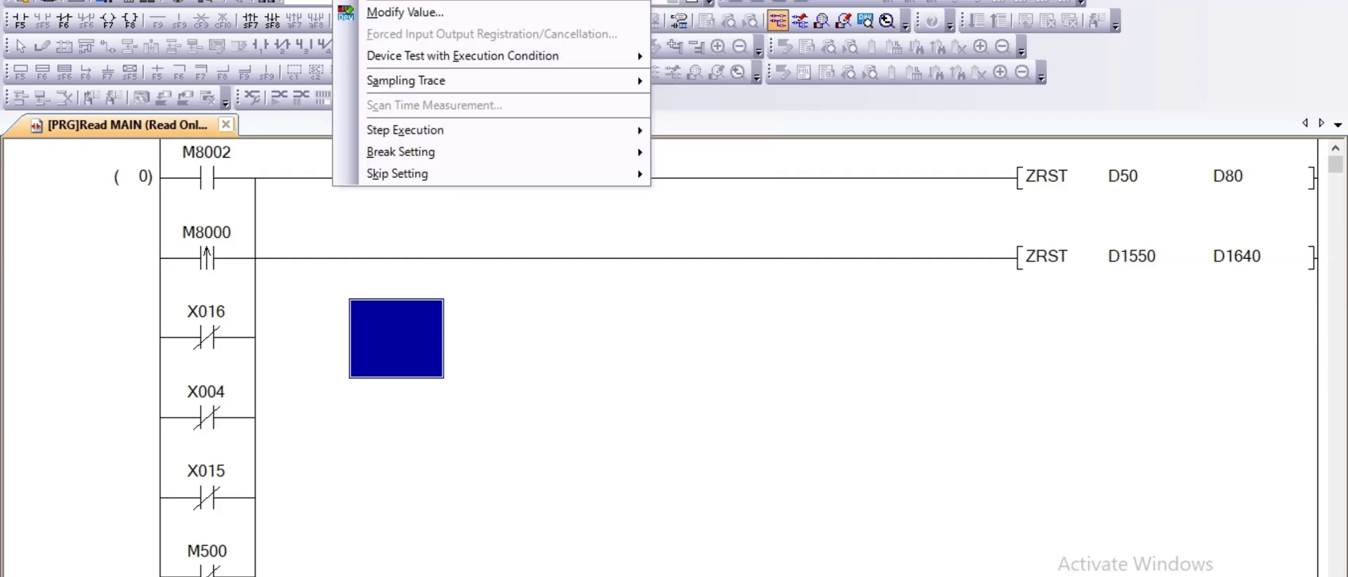
pyautogui.moveTo(299, 0)
pyautogui.moveTo(520, 335)
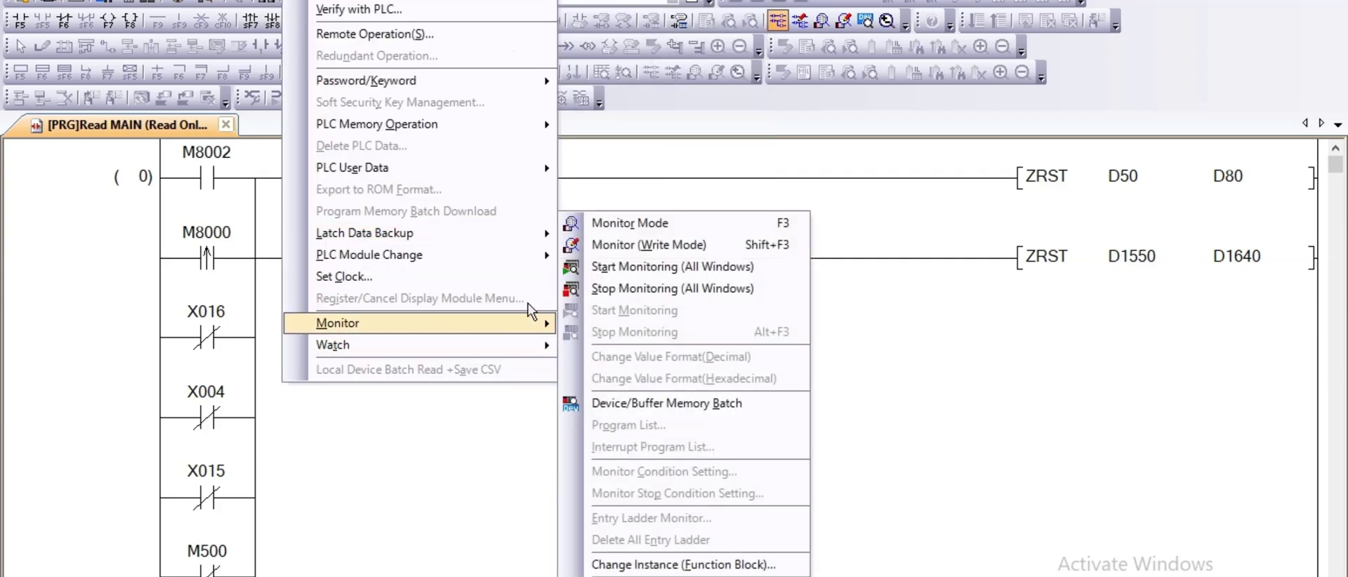
pyautogui.click(630, 219)
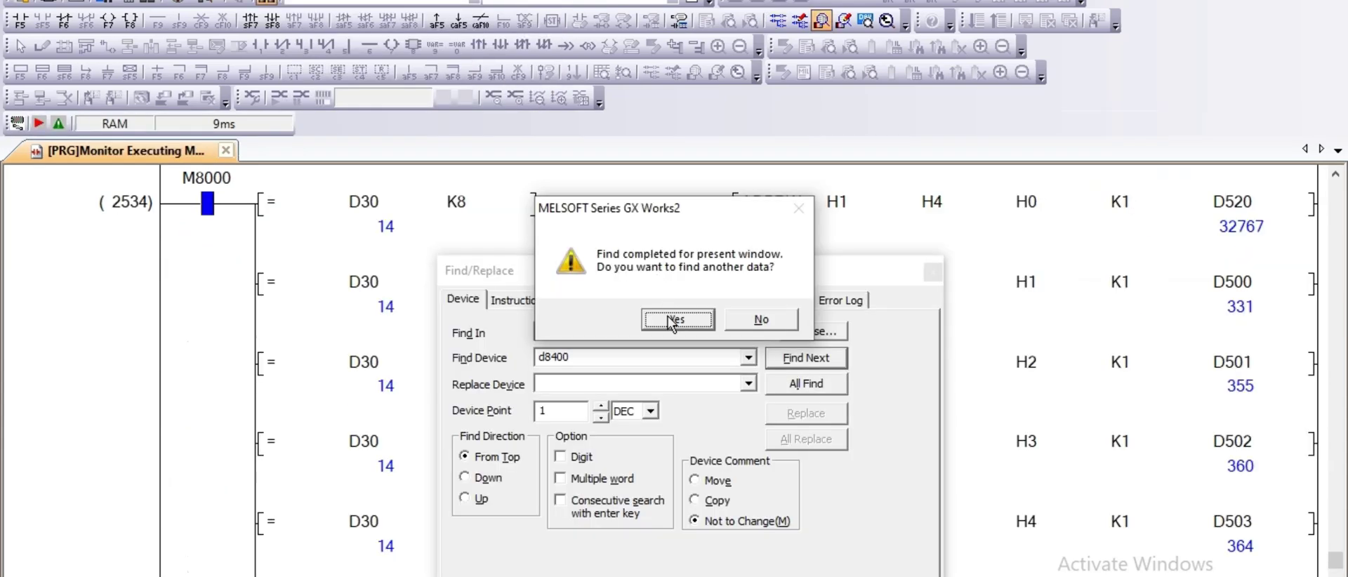
# Search the entire project for device d8400 from the top and close the search window.
pyautogui.press('Return')
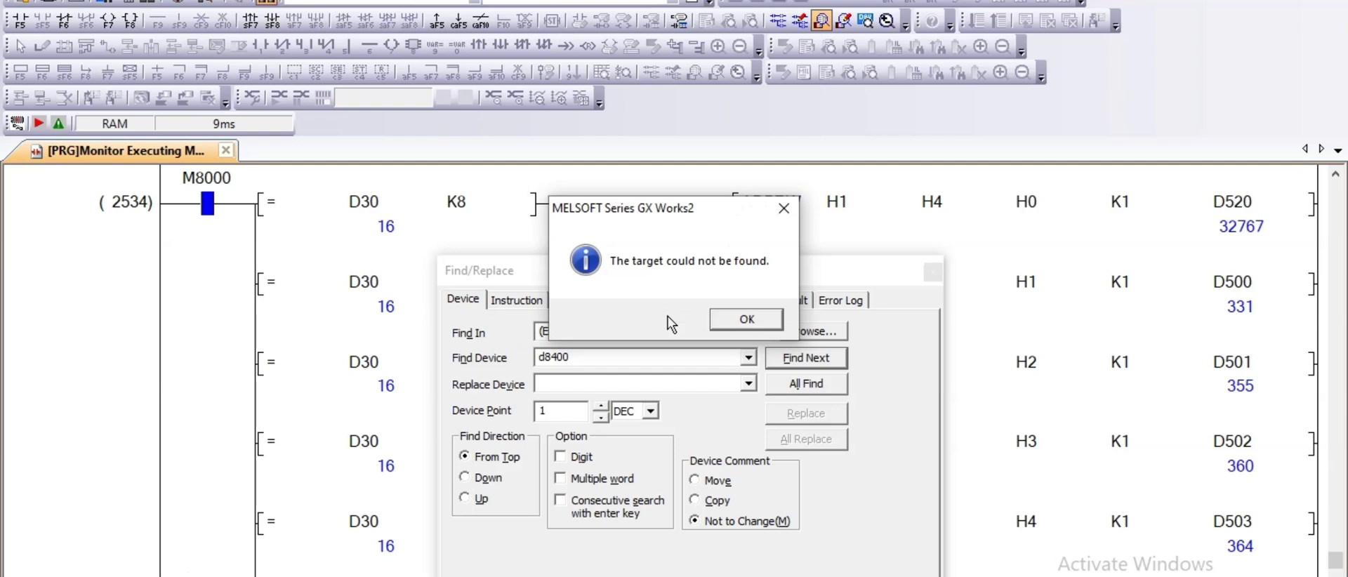
pyautogui.click(755, 318)
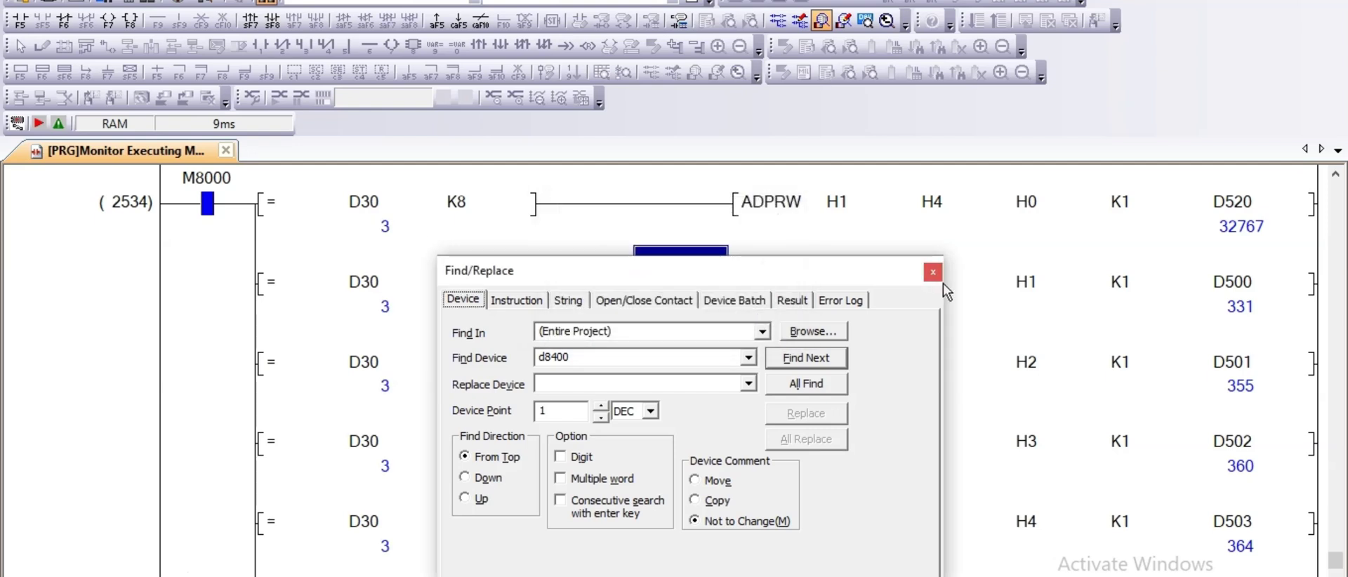
pyautogui.click(933, 272)
# Review the ADPRW instructions from the M8000 rung at step 2534 down to the program's END.
pyautogui.click(568, 242)
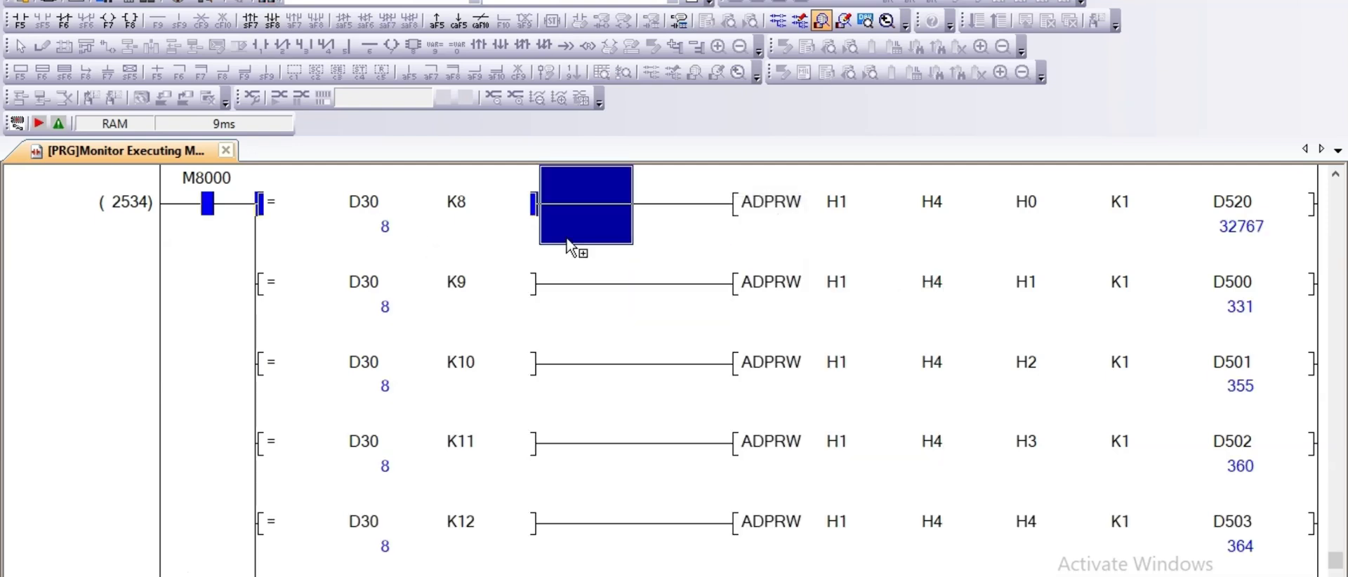
pyautogui.press('Down')
pyautogui.press('Down')
pyautogui.press('Down')
pyautogui.press('Down')
pyautogui.press('Down')
pyautogui.press('Down')
pyautogui.press('Down')
pyautogui.press('Down')
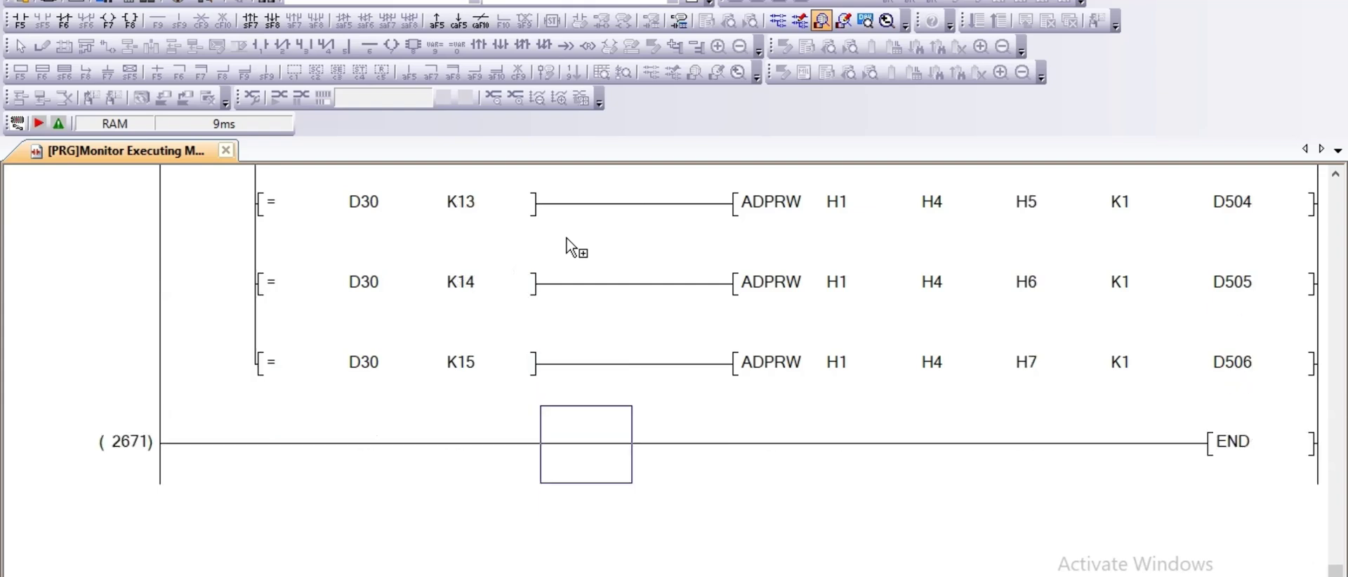
# Trace the ladder back up from END through the D30 and T15 logic to the M8411 rung at step 2344.
pyautogui.press('Up')
pyautogui.press('Up')
pyautogui.press('Up')
pyautogui.press('Up')
pyautogui.press('Up')
pyautogui.press('Up')
pyautogui.press('Up')
pyautogui.press('Up')
pyautogui.press('Up')
pyautogui.press('Up')
pyautogui.press('Up')
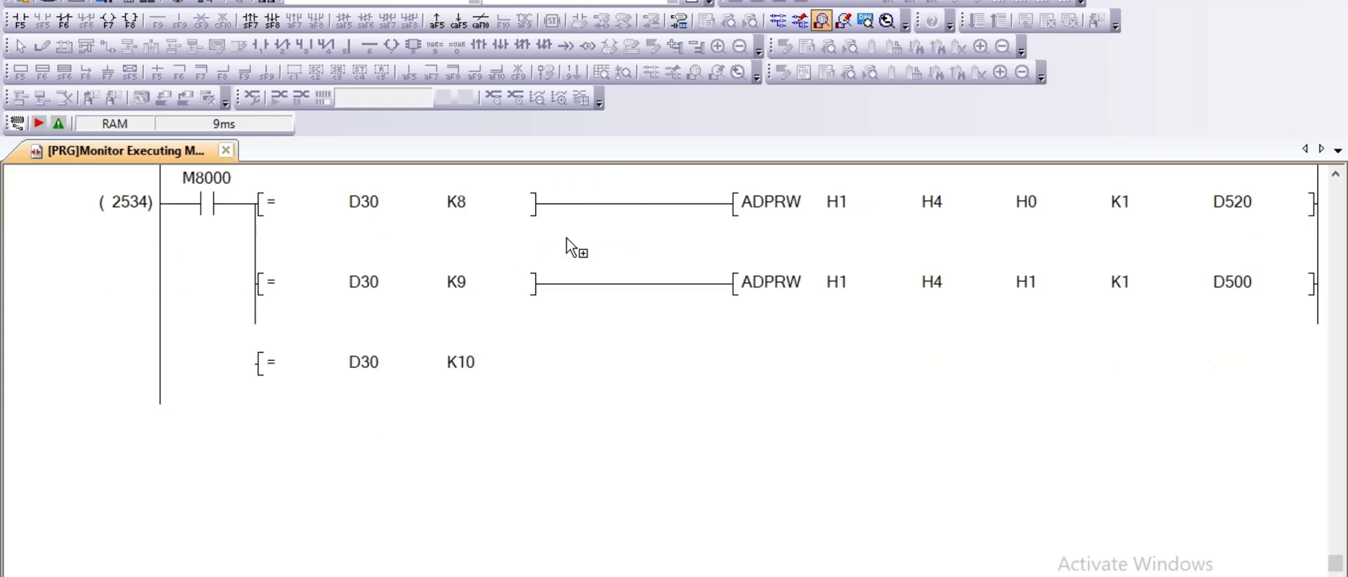
pyautogui.press('Up')
pyautogui.press('Up')
pyautogui.press('Up')
pyautogui.press('Up')
pyautogui.press('Up')
pyautogui.press('Up')
pyautogui.press('Up')
pyautogui.press('Up')
pyautogui.press('Up')
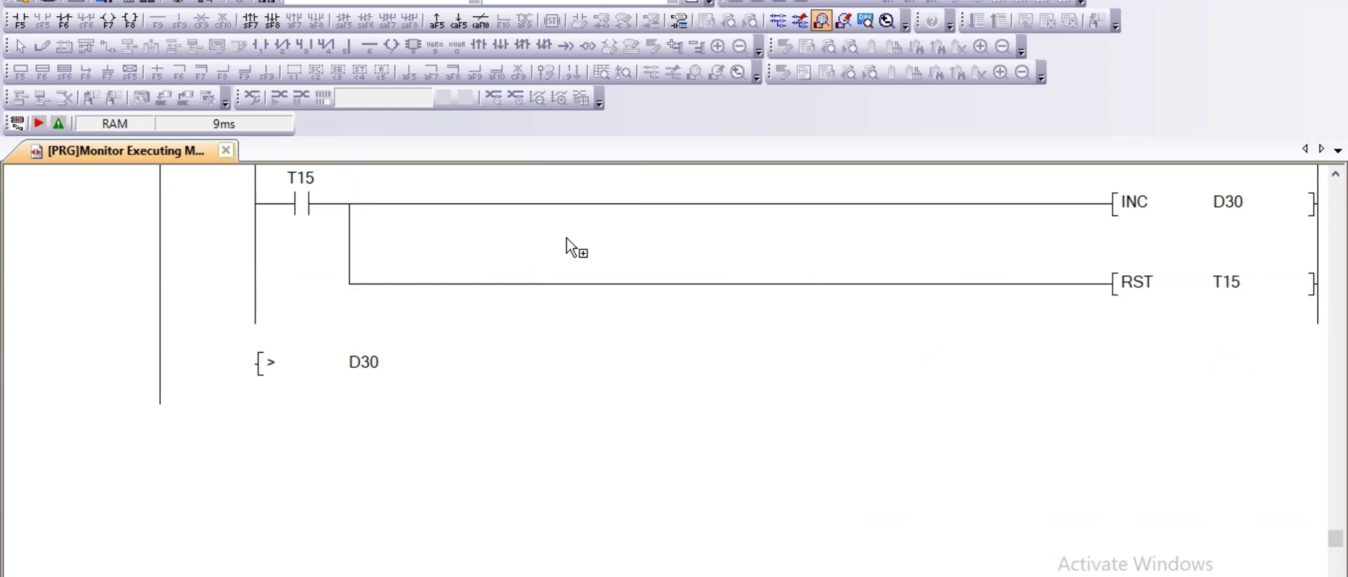
pyautogui.press('Up')
pyautogui.press('Up')
pyautogui.press('Up')
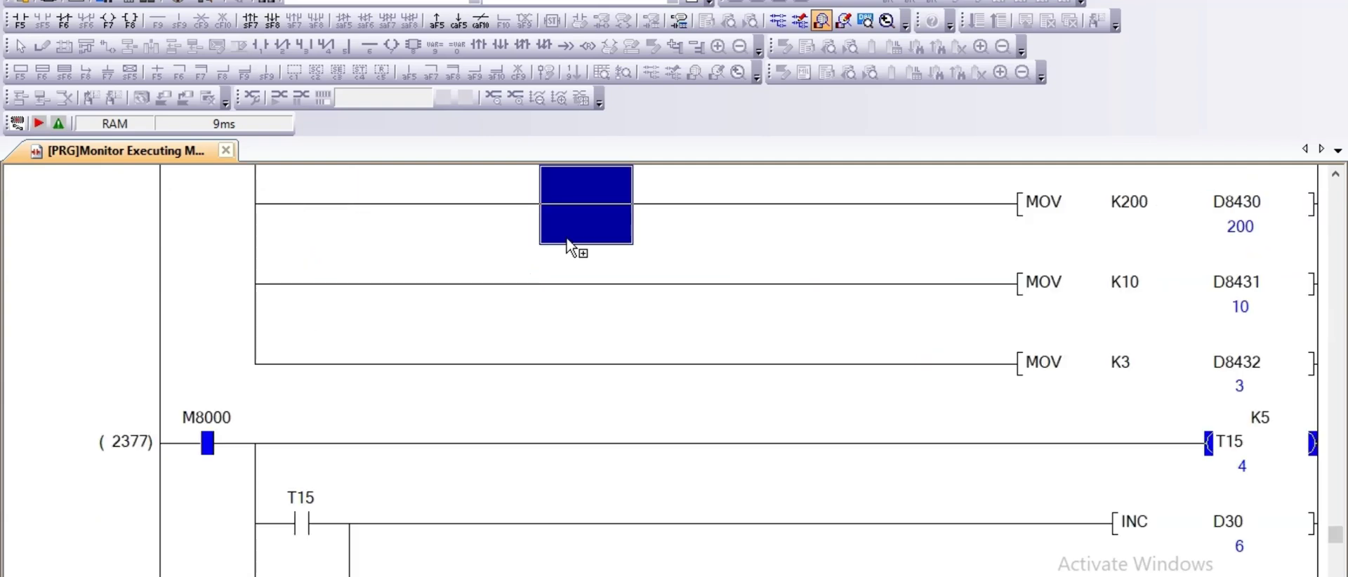
pyautogui.press('Up')
pyautogui.press('Up')
pyautogui.press('Up')
pyautogui.press('Up')
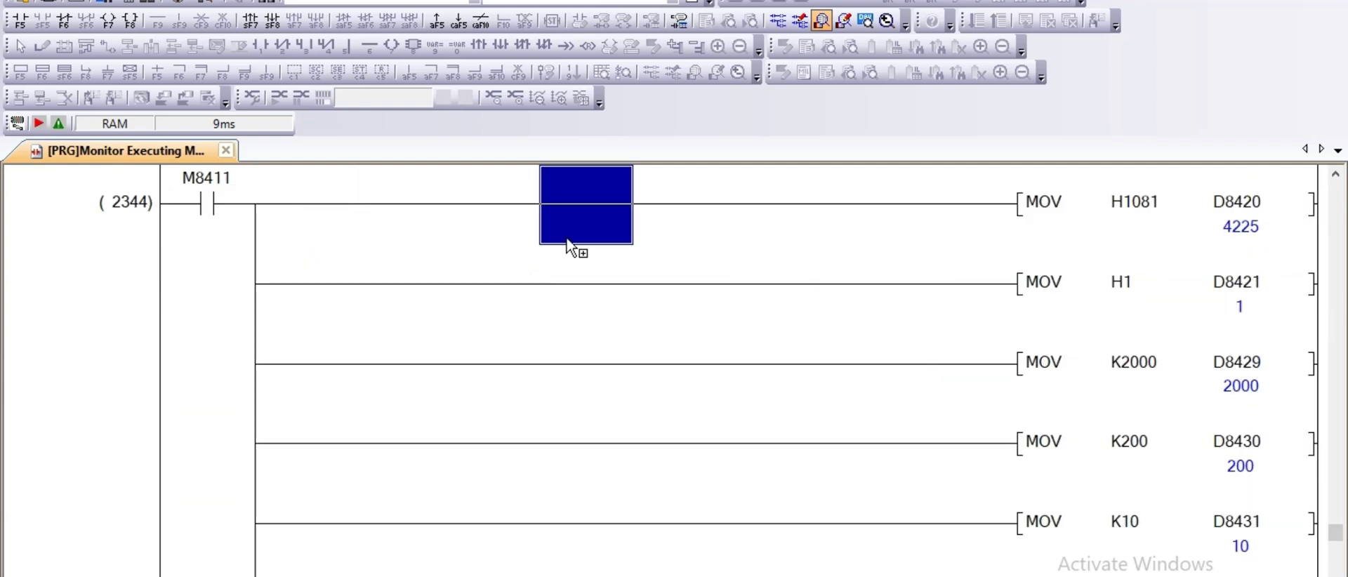
# Examine the M8411 rung's MOV instructions that write to D8420, D8421, D8429 and D8430.
pyautogui.press('Down')
pyautogui.press('Right')
pyautogui.press('Right')
pyautogui.press('Right')
pyautogui.press('Right')
pyautogui.press('Right')
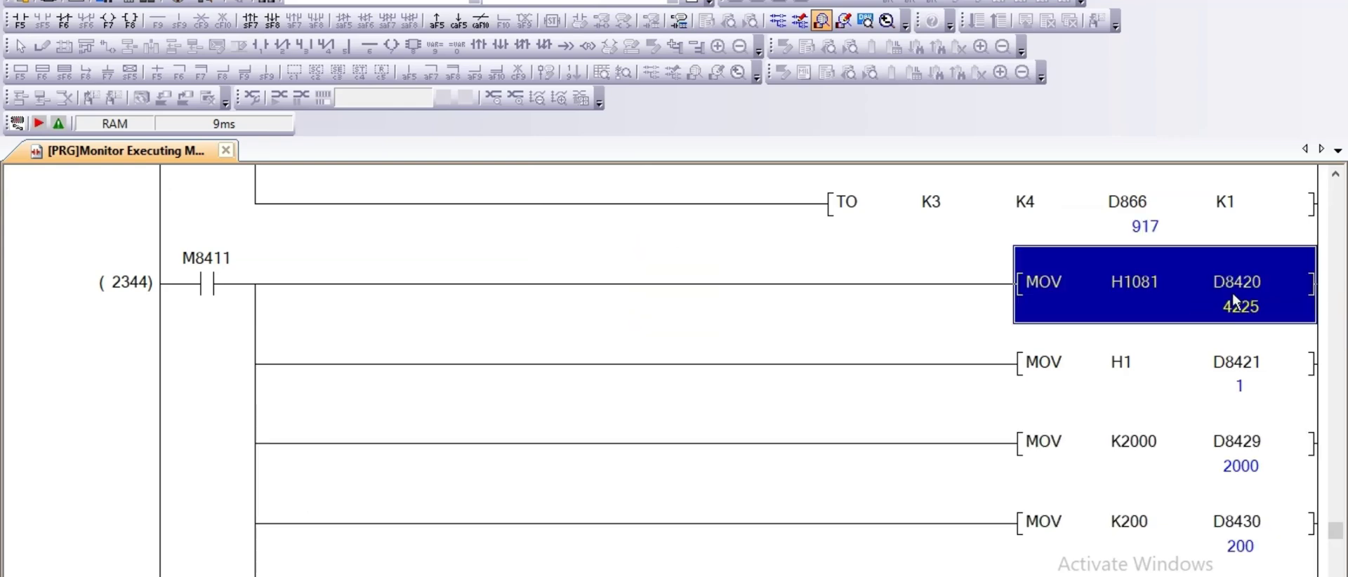
pyautogui.click(933, 308)
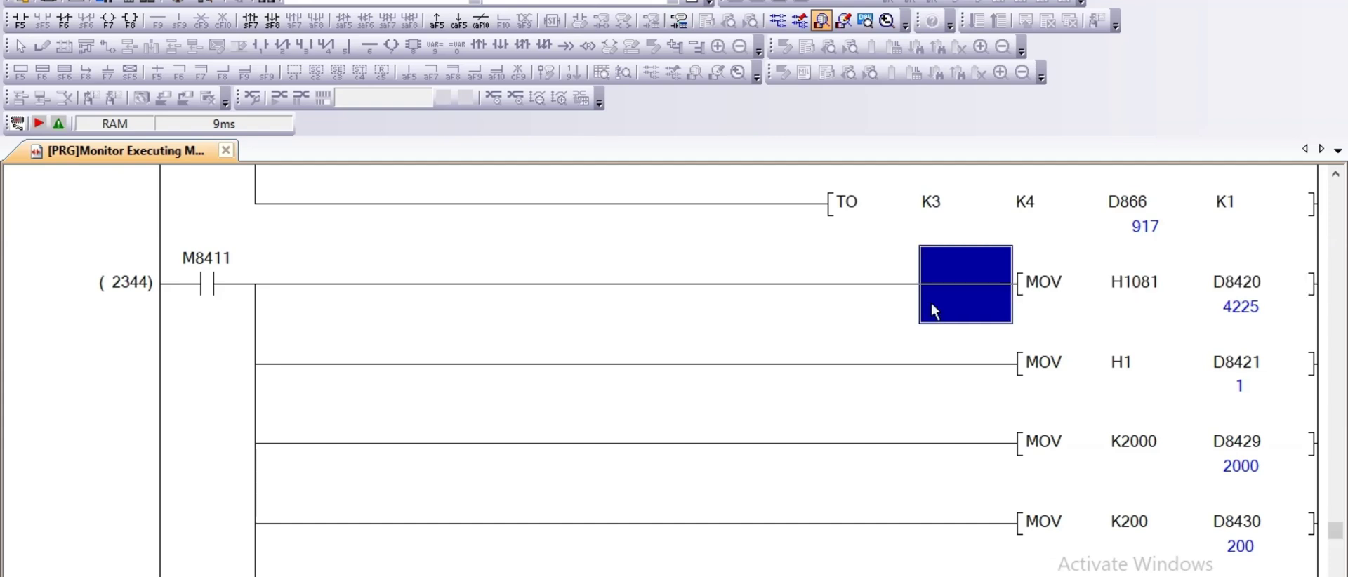
pyautogui.click(957, 371)
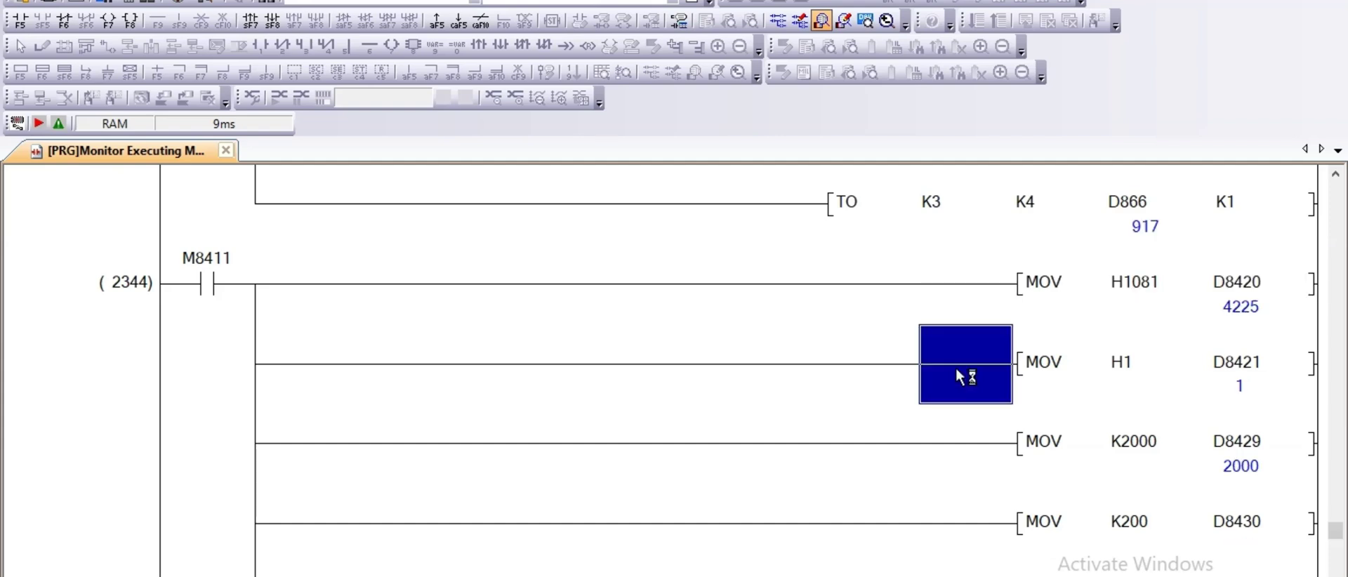
pyautogui.click(950, 441)
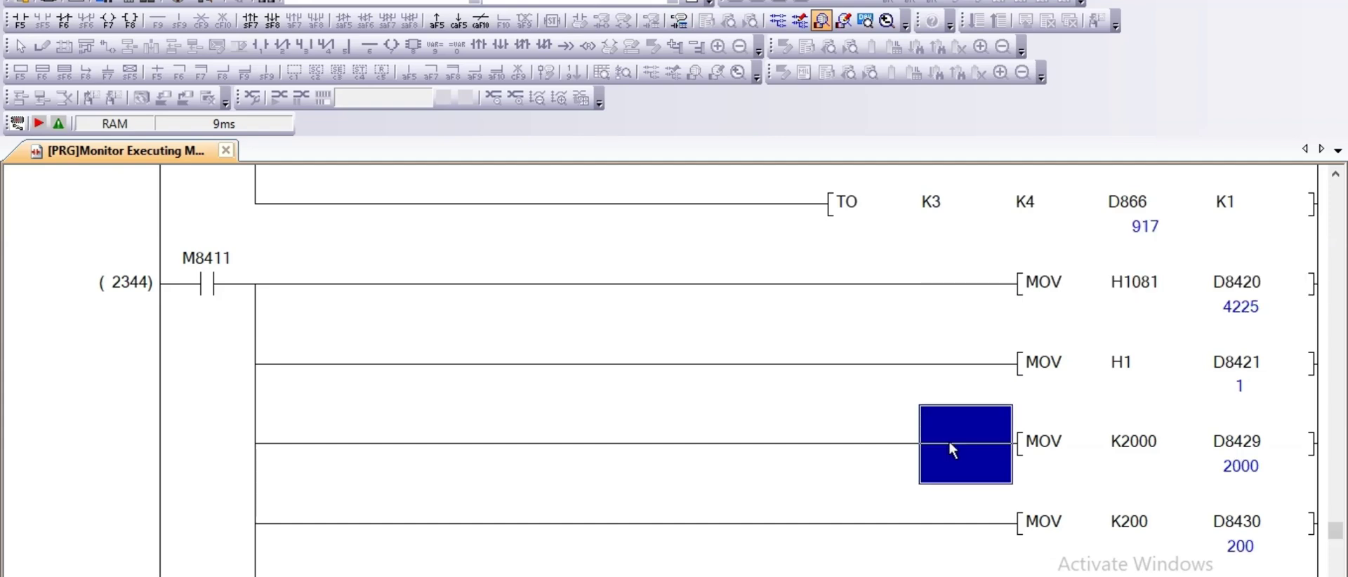
pyautogui.click(946, 521)
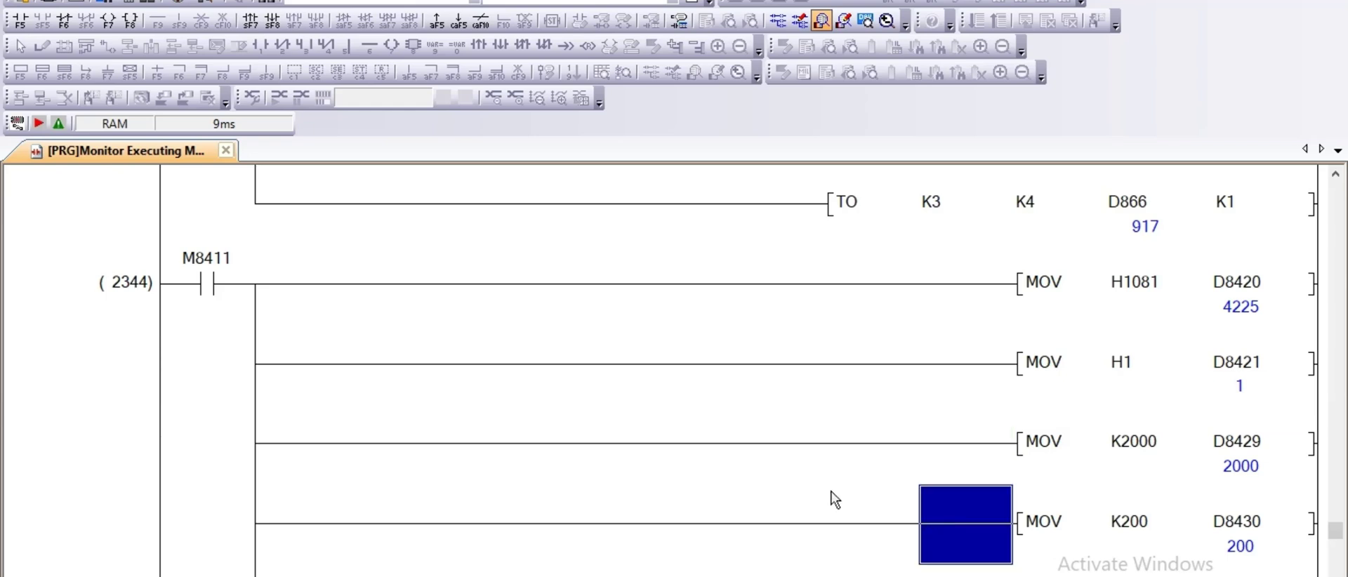
# Check the remaining MOV instructions for D8431 and D8432 and return to the start of the M8411 rung.
pyautogui.press('Down')
pyautogui.press('Down')
pyautogui.press('Up')
pyautogui.press('Up')
pyautogui.press('Up')
pyautogui.press('Up')
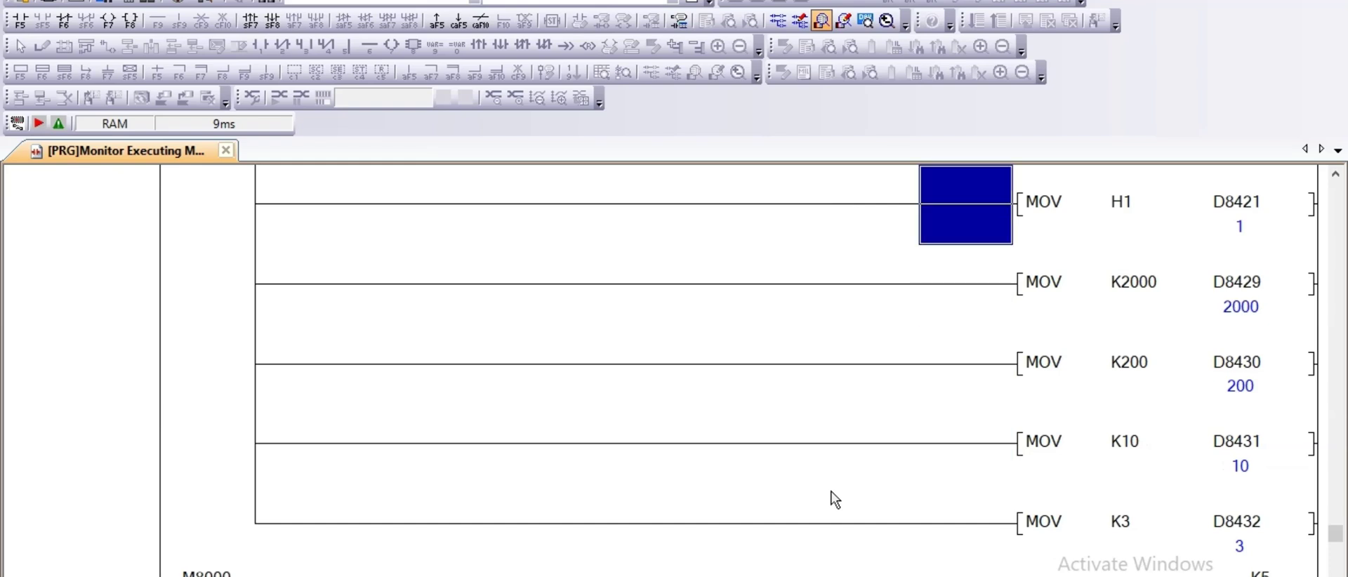
pyautogui.press('Up')
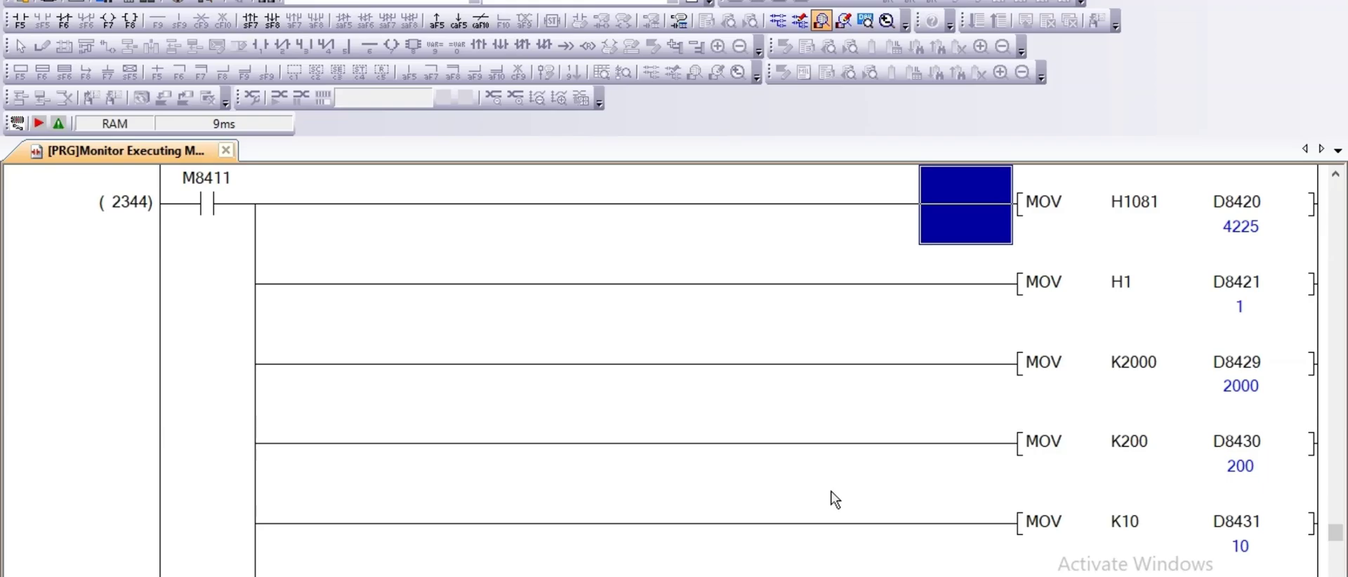
# Switch to the browser and read the manual's section 12.4.9 table on the D8400 and D8420 communication format settings.
pyautogui.hotkey('alt', 'Tab')
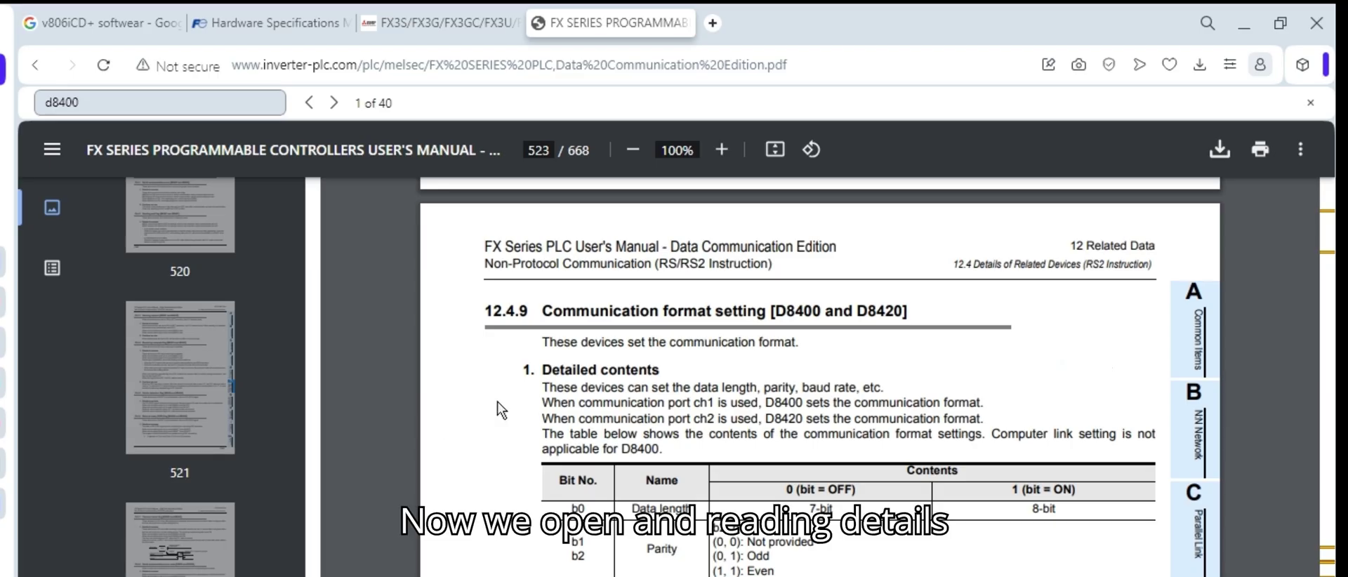
pyautogui.scroll(-1, 500, 409)
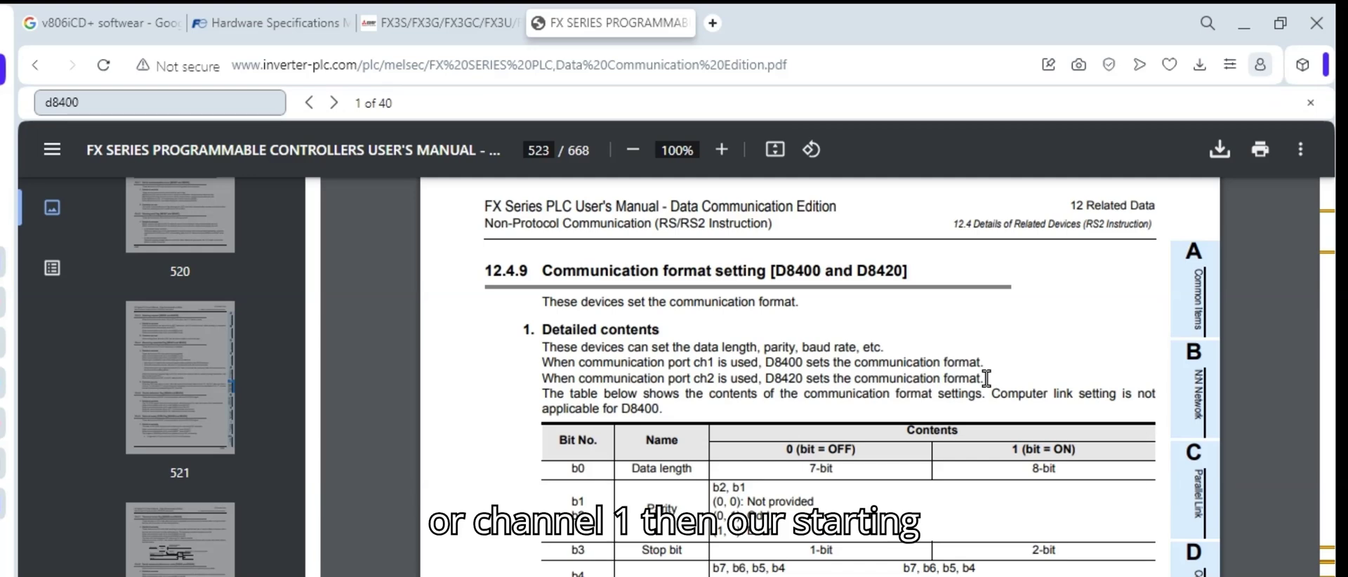
pyautogui.scroll(-1, 986, 378)
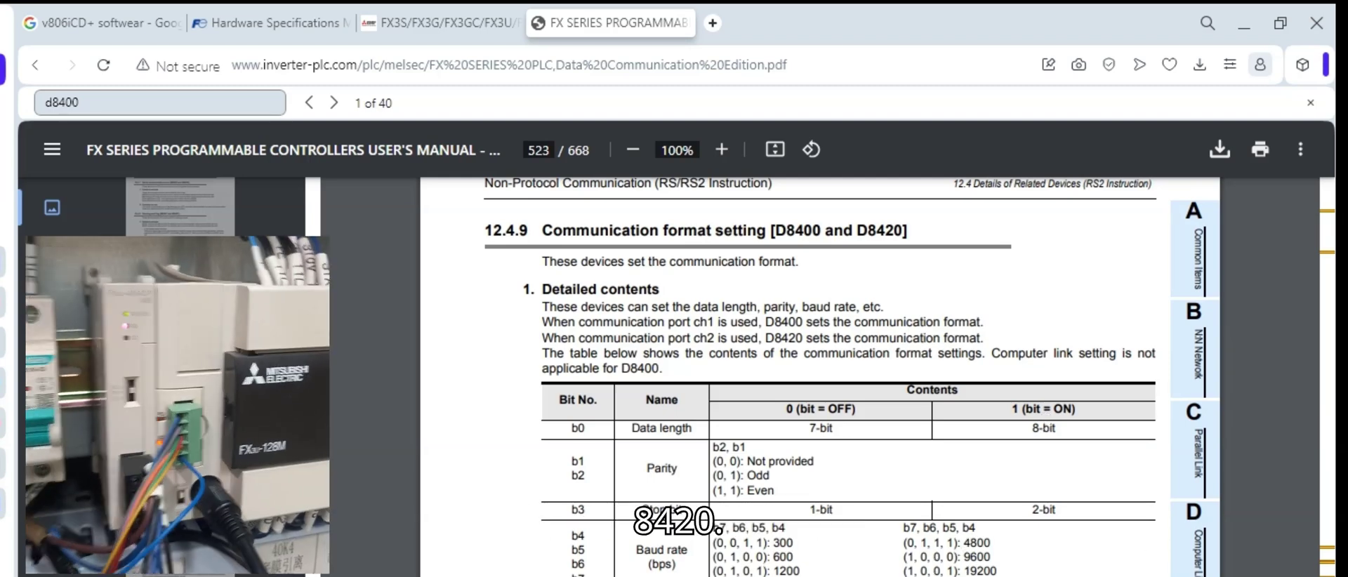
pyautogui.scroll(-2, 1134, 562)
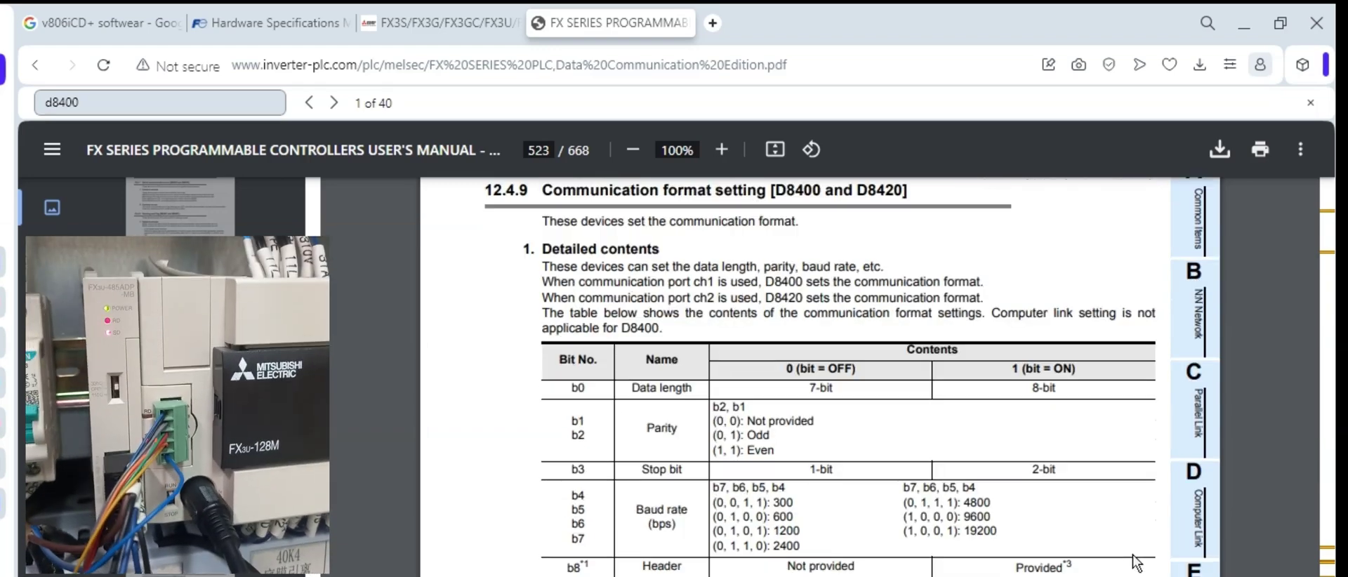
pyautogui.scroll(-3, 1136, 563)
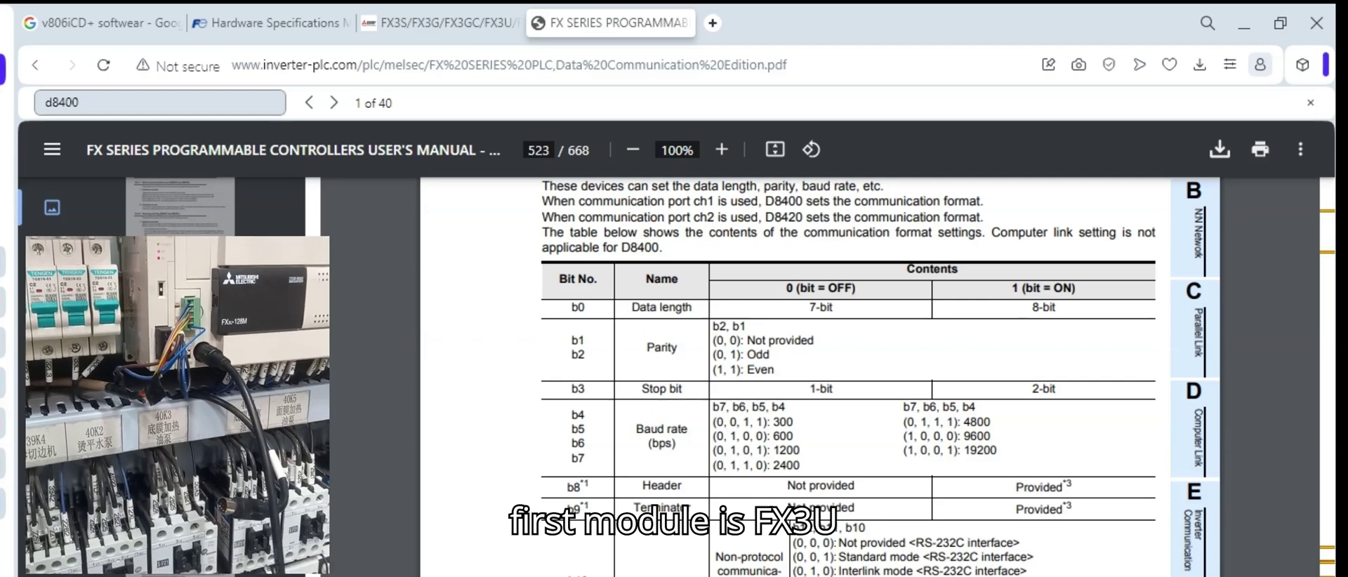
pyautogui.scroll(-1, 863, 377)
pyautogui.scroll(-2, 864, 377)
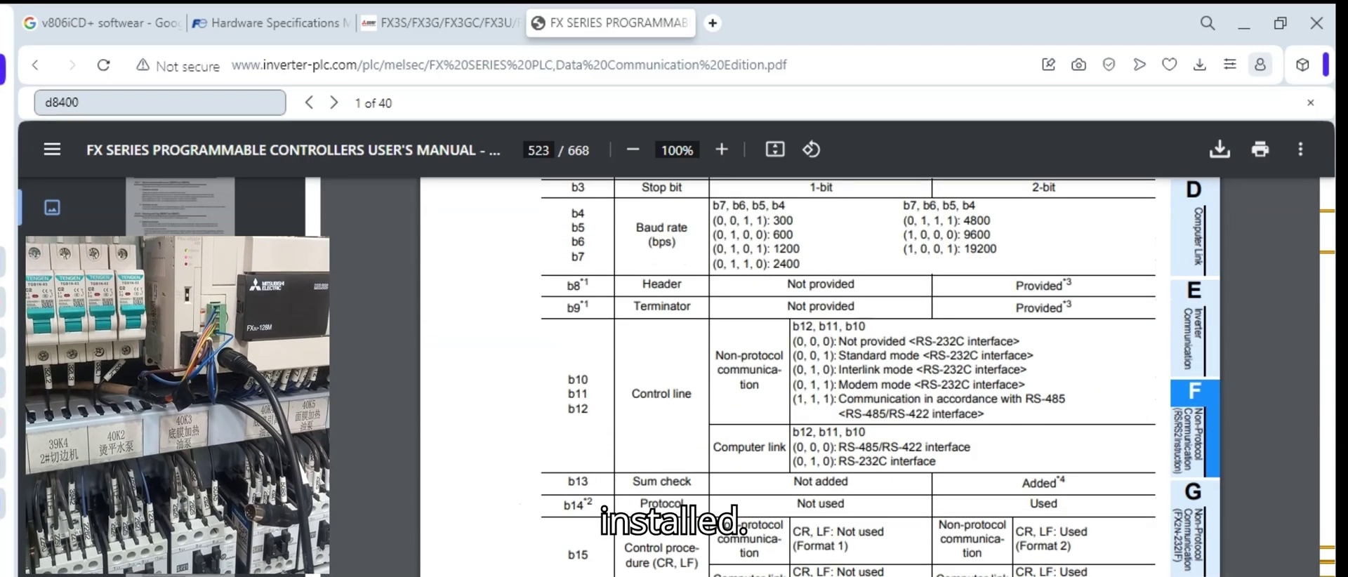
pyautogui.scroll(3, 864, 377)
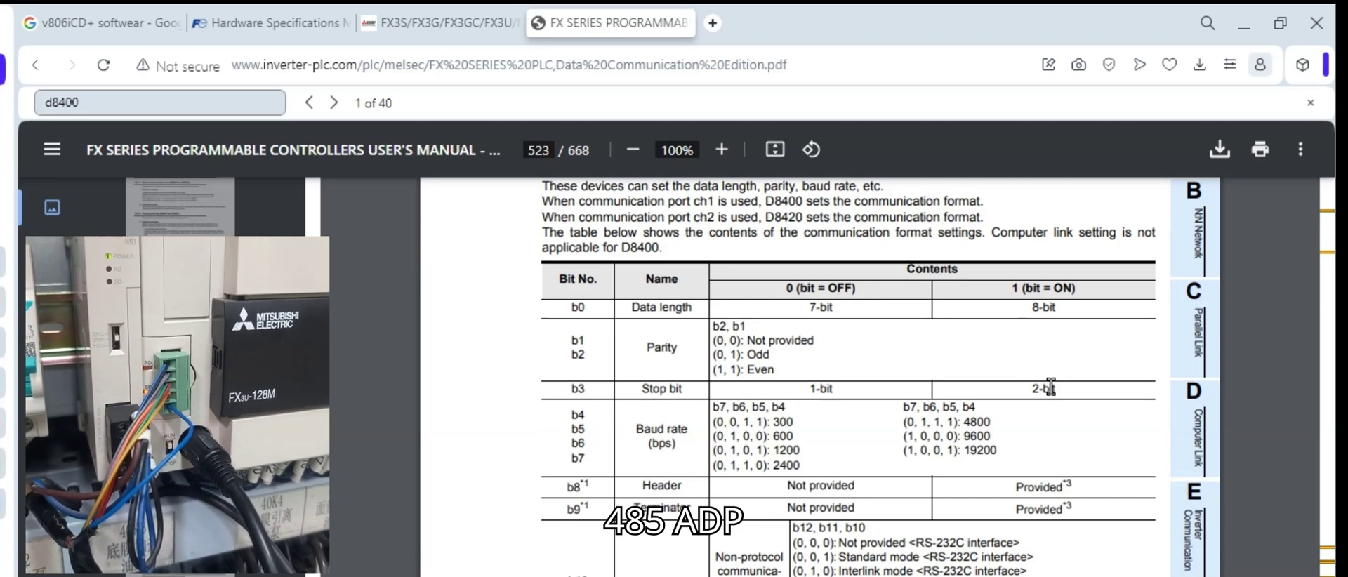
# Return to the GX Works2 ladder, view the M8411 rung again, and open and close the device search window.
pyautogui.click(1243, 29)
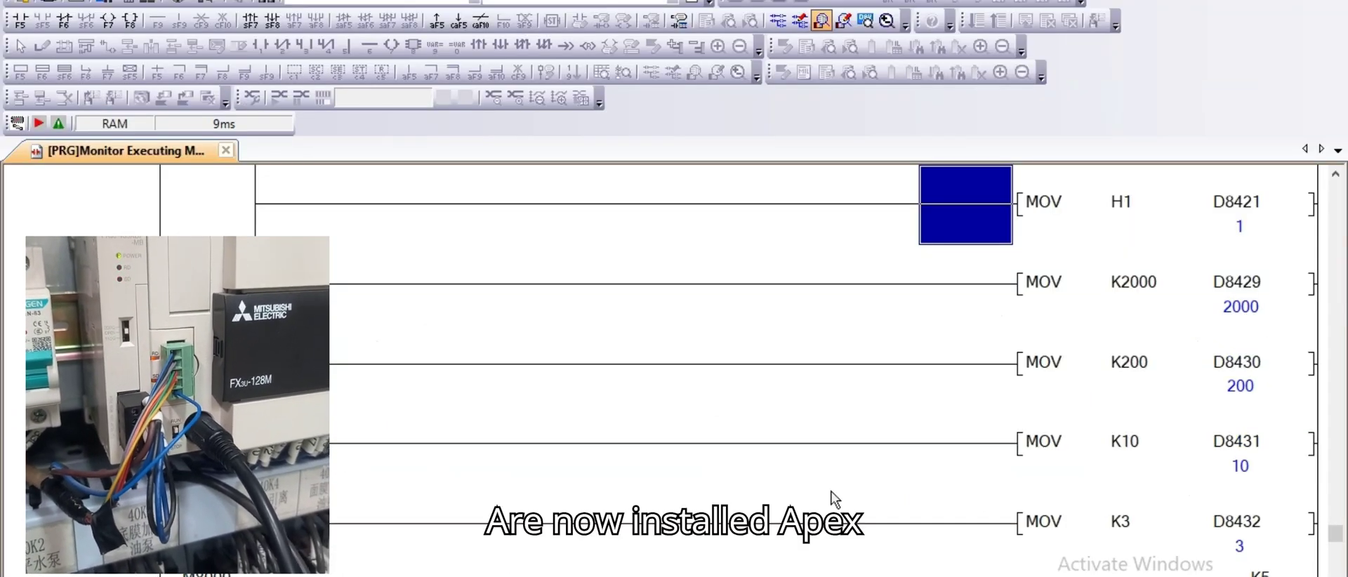
pyautogui.scroll(1, 832, 492)
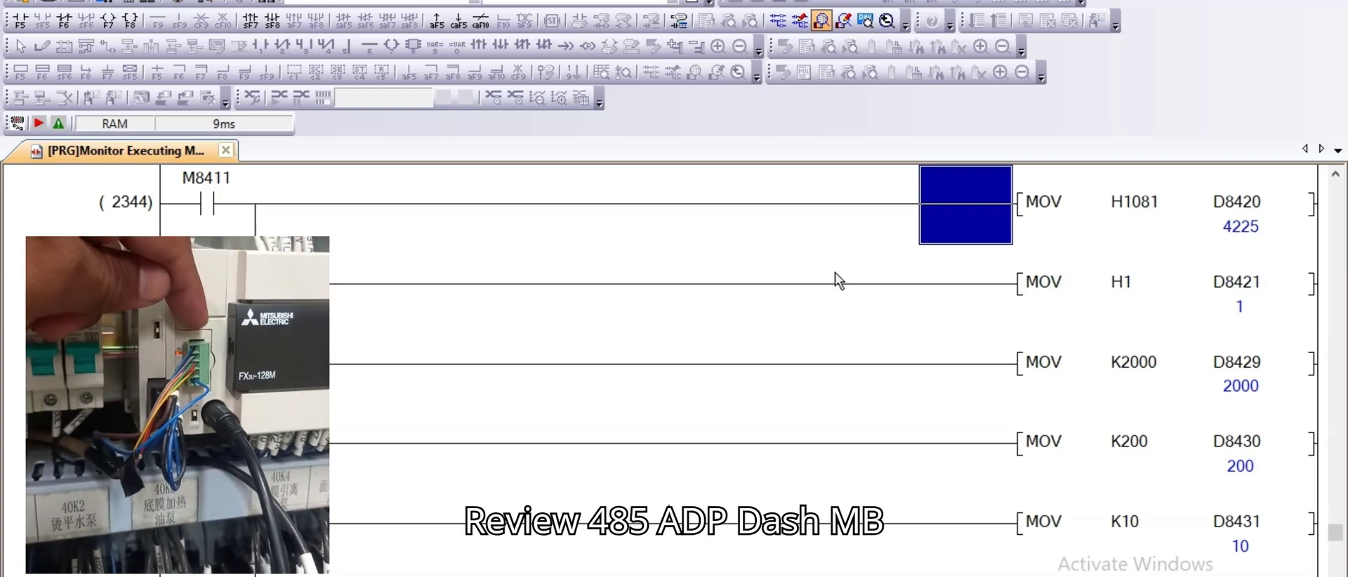
pyautogui.click(837, 250)
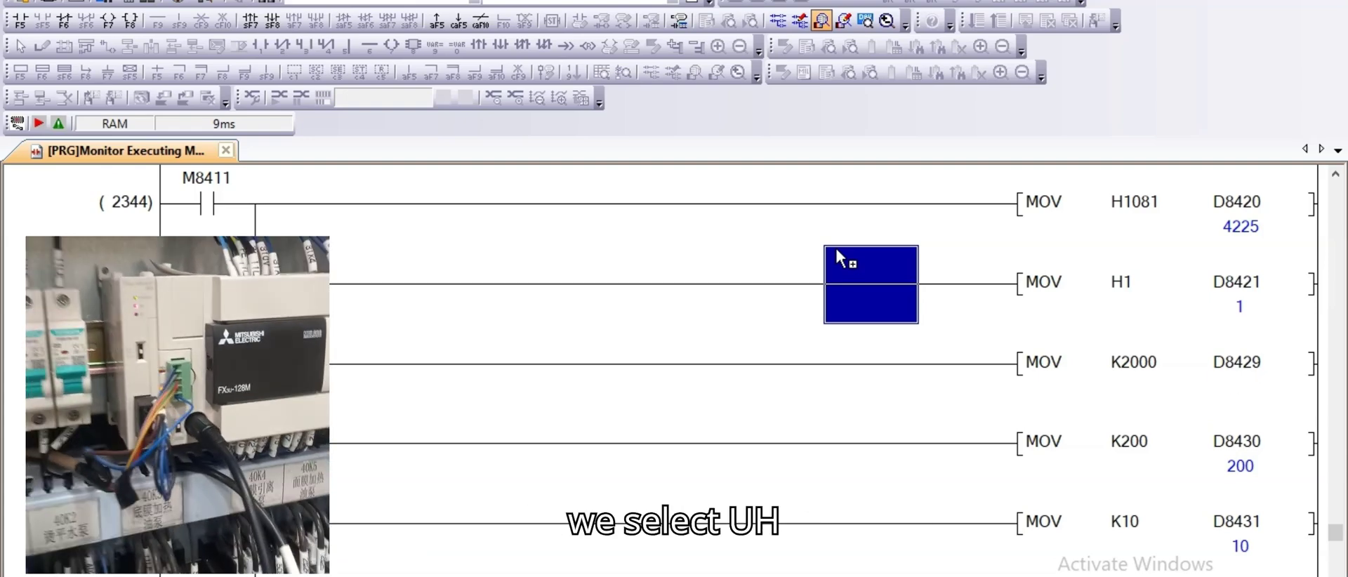
pyautogui.hotkey('ctrl', 'f')
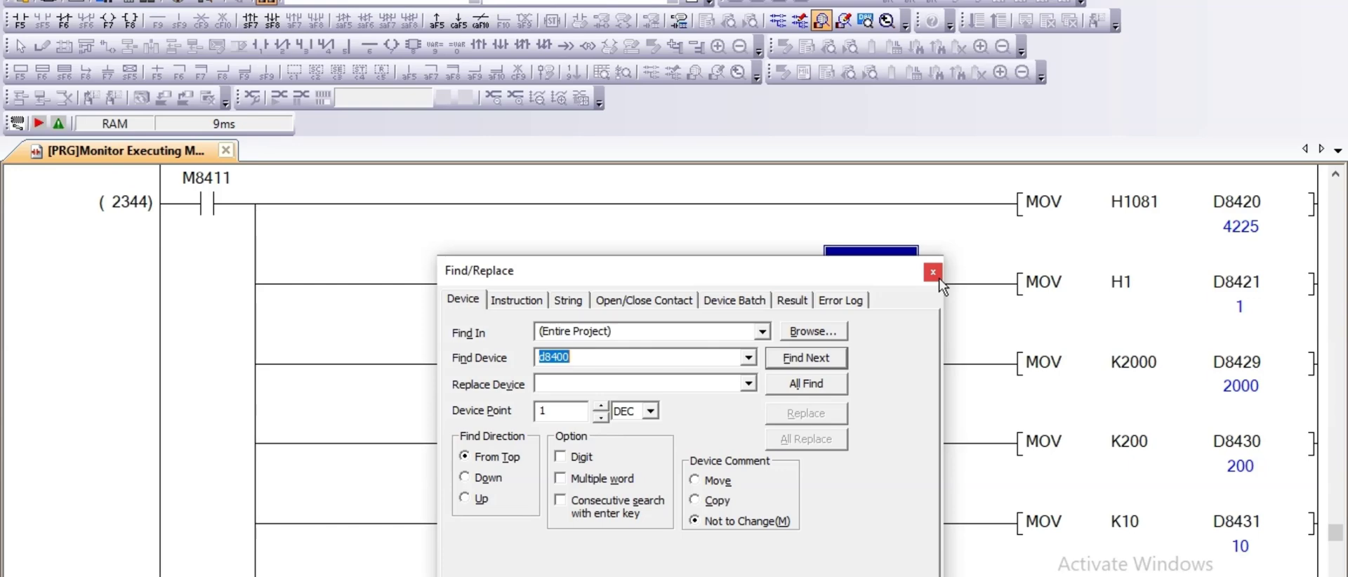
pyautogui.click(933, 273)
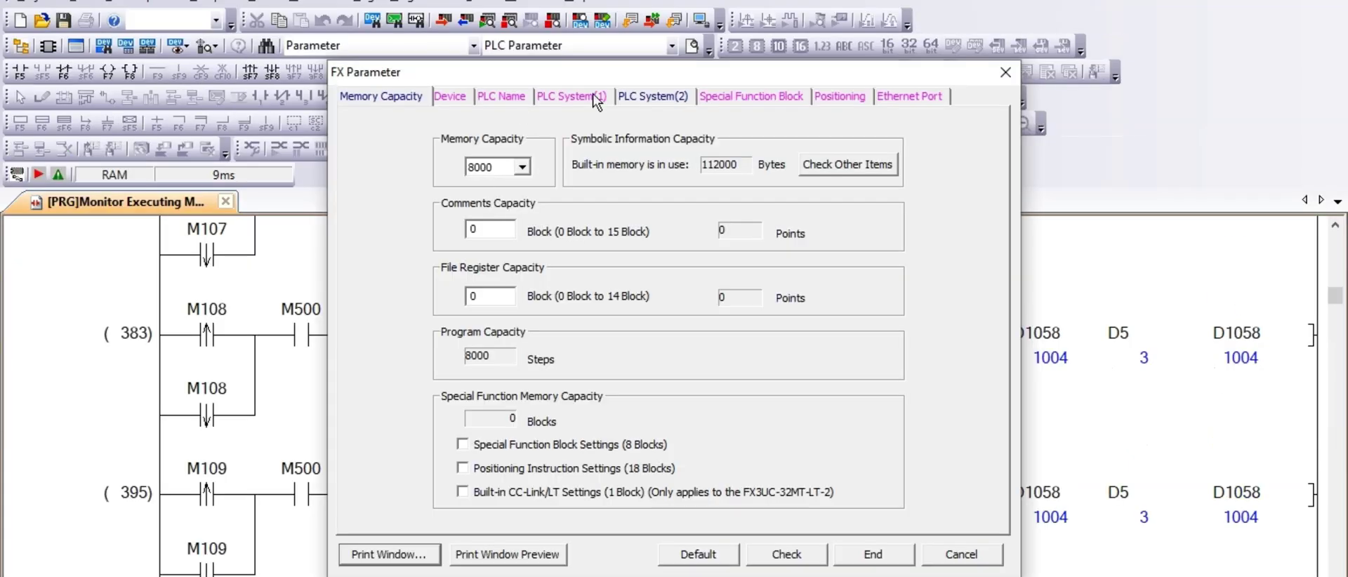
# View the CH1 communication settings under PLC System(2) in the FX parameters and close the parameter window.
pyautogui.click(672, 99)
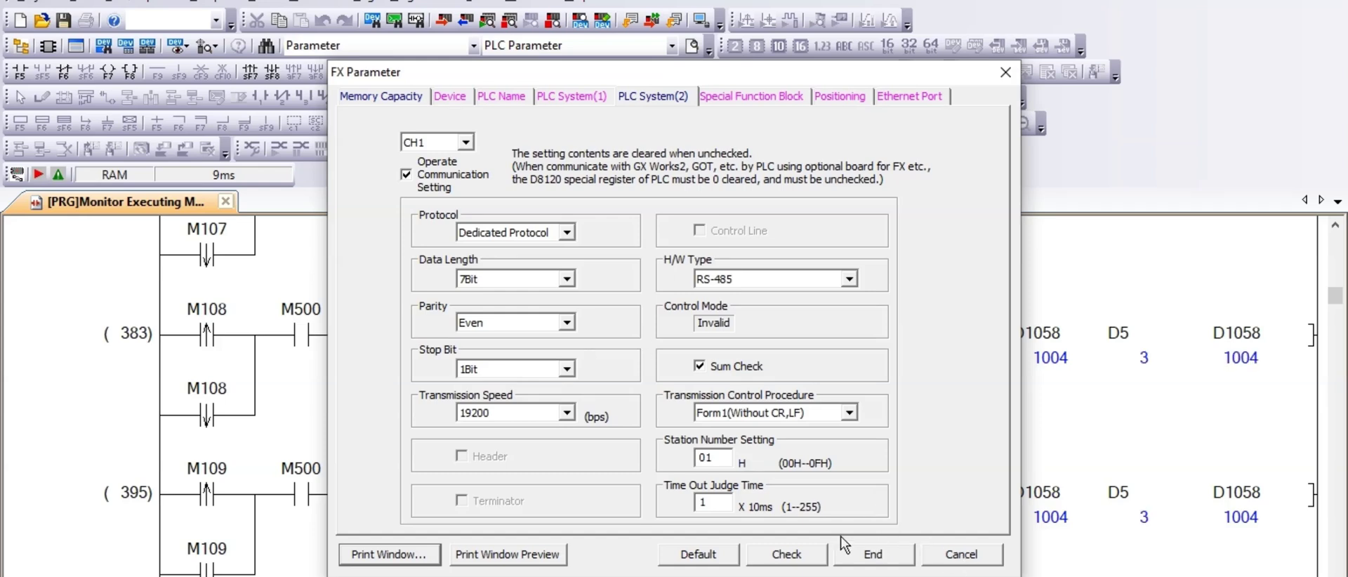
pyautogui.click(861, 559)
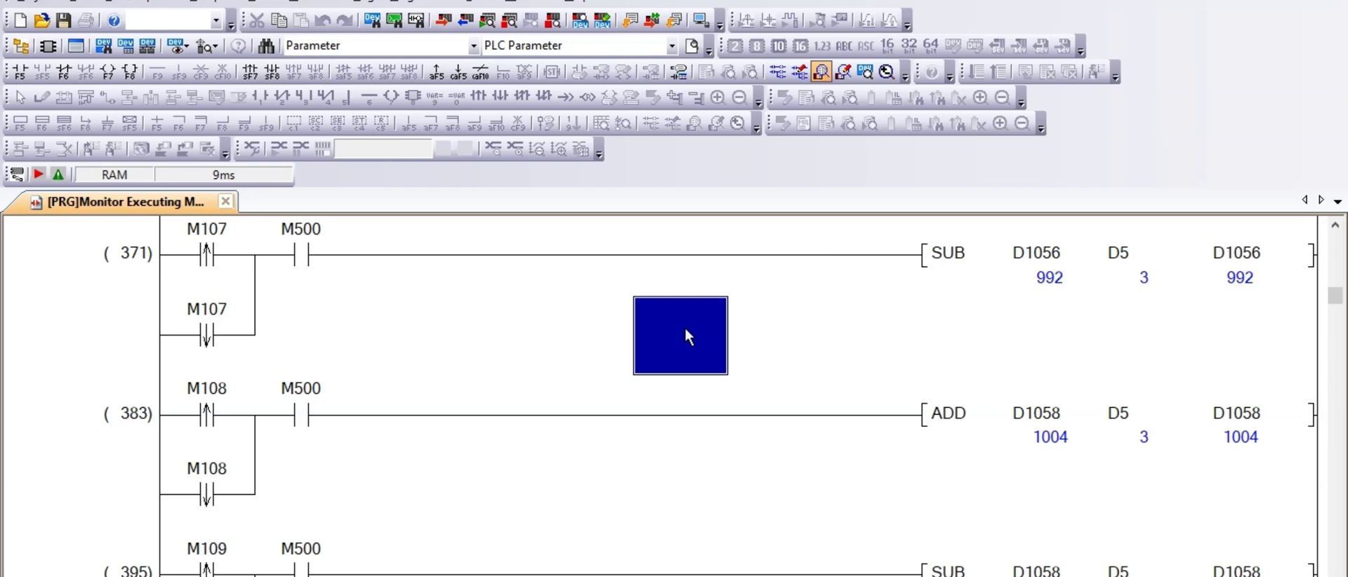
# Search the entire project for device D8420 from the top, dismiss the message, and close the search window.
pyautogui.hotkey('ctrl', 'f')
pyautogui.write('D')
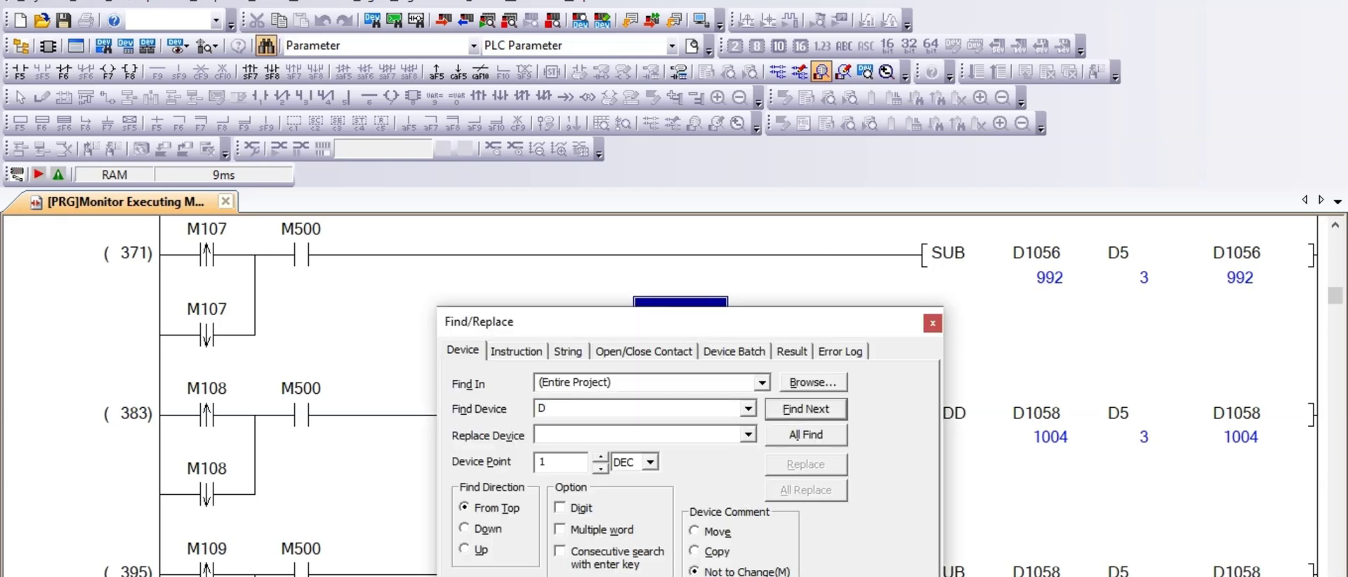
pyautogui.write('8420')
pyautogui.press('Return')
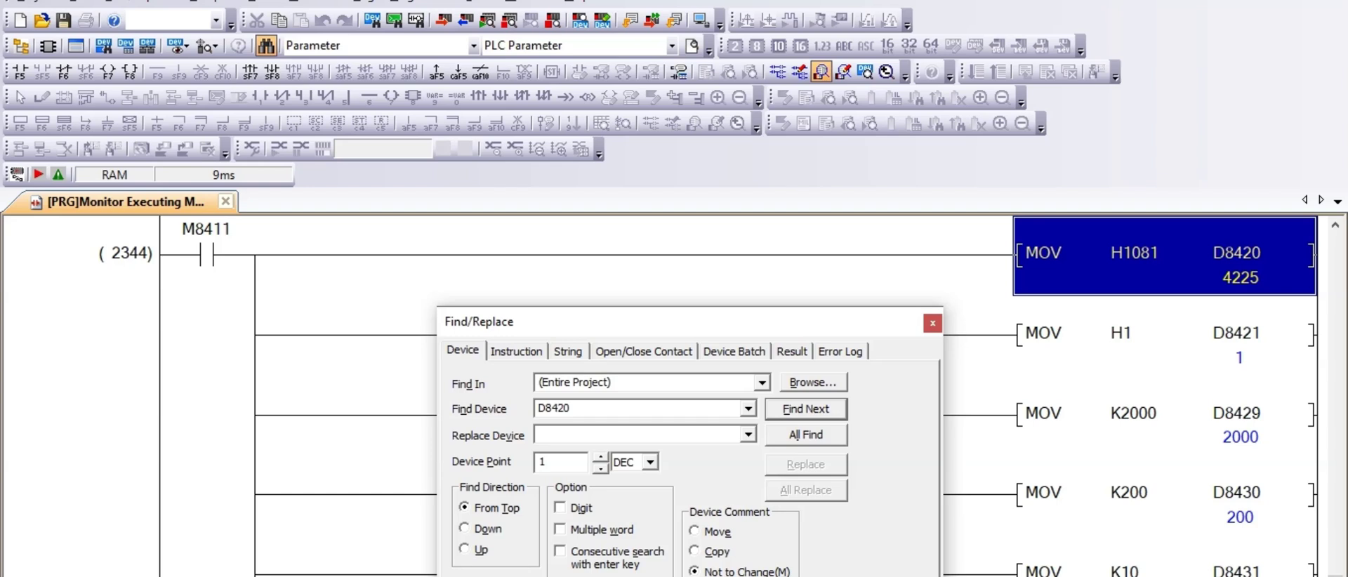
pyautogui.press('Return')
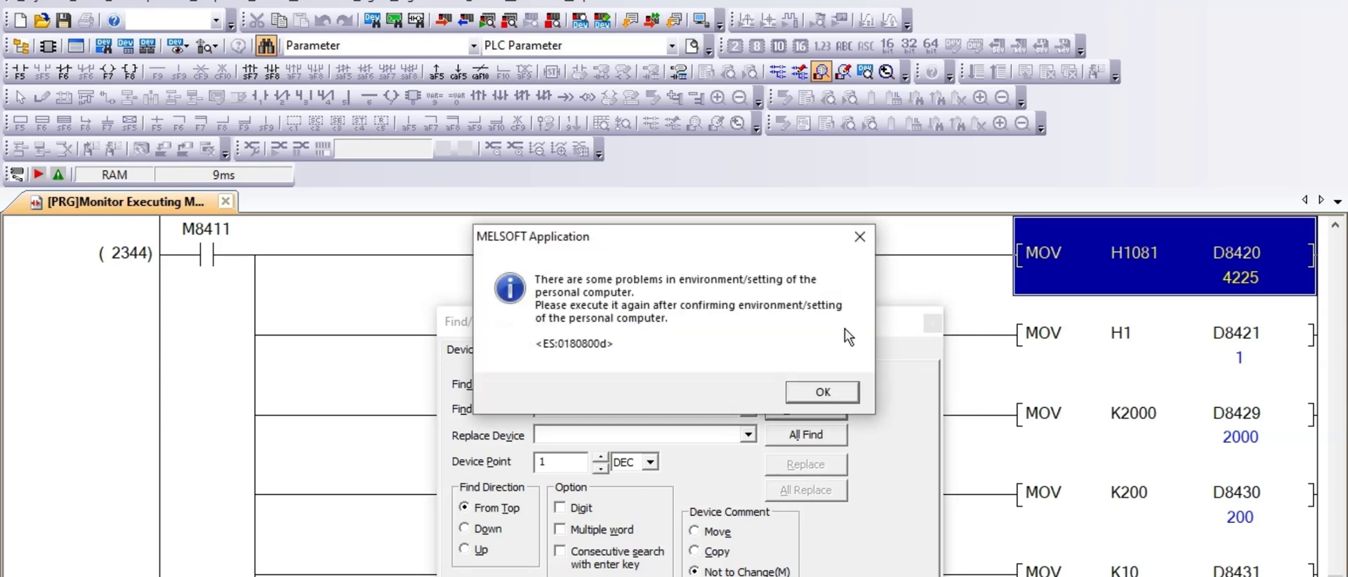
pyautogui.click(855, 244)
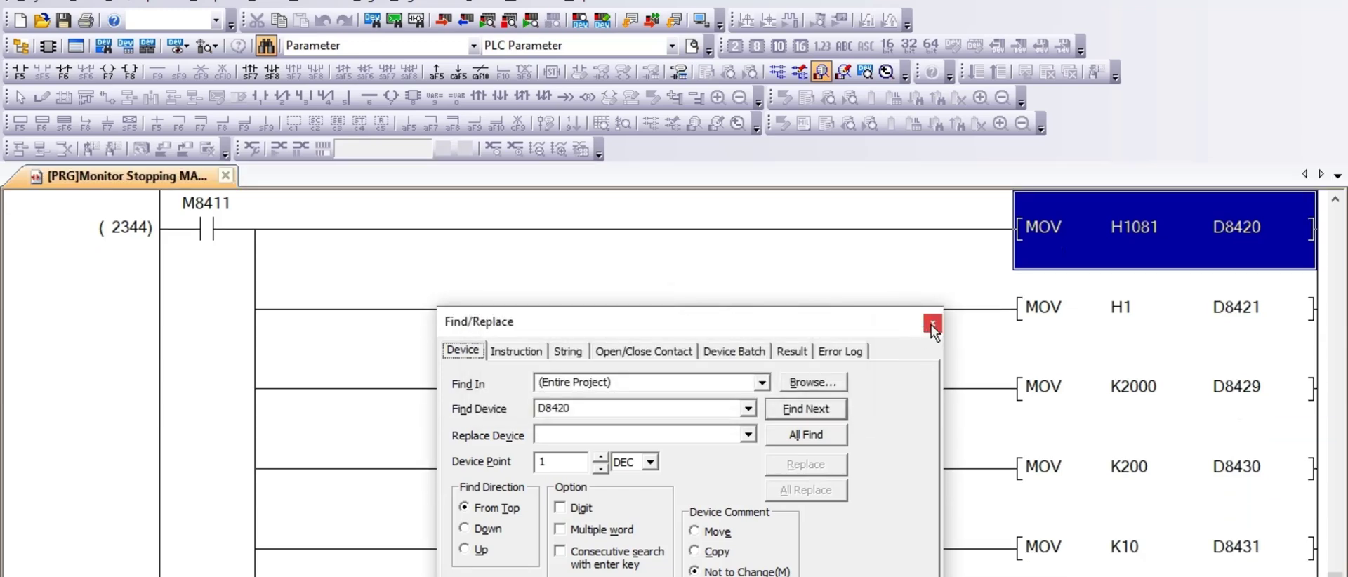
pyautogui.click(932, 324)
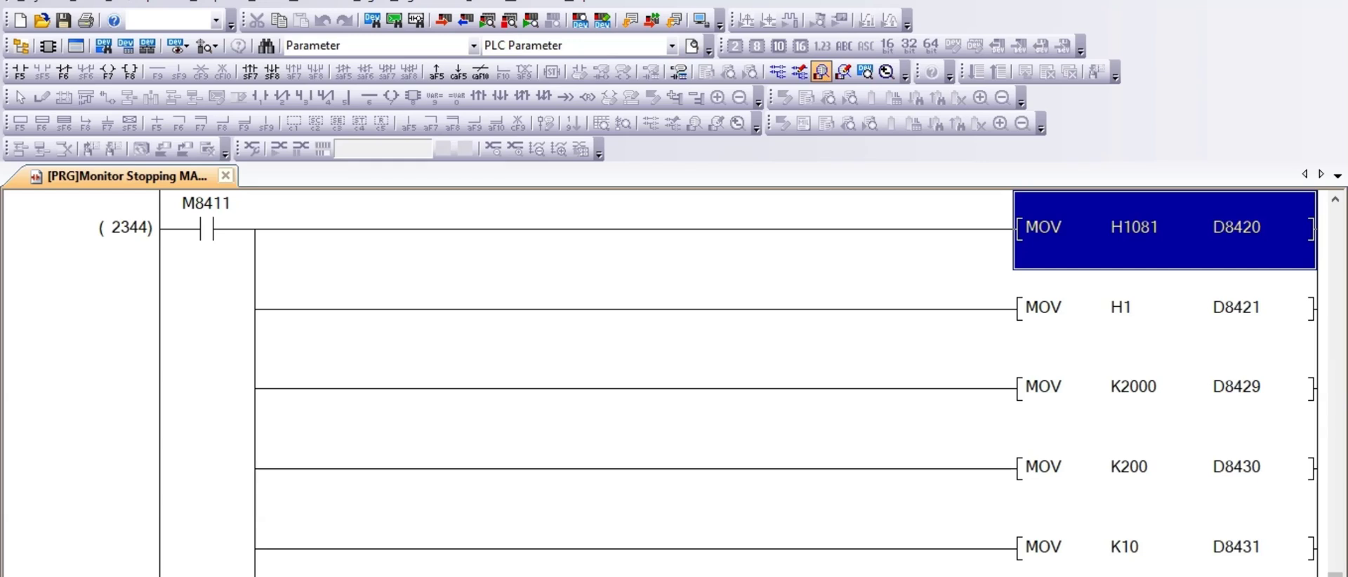
# Review the MOV instructions under M8411, recheck the CH1 communication settings in the PLC parameters, and close the parameter window.
pyautogui.scroll(-1, 674, 383)
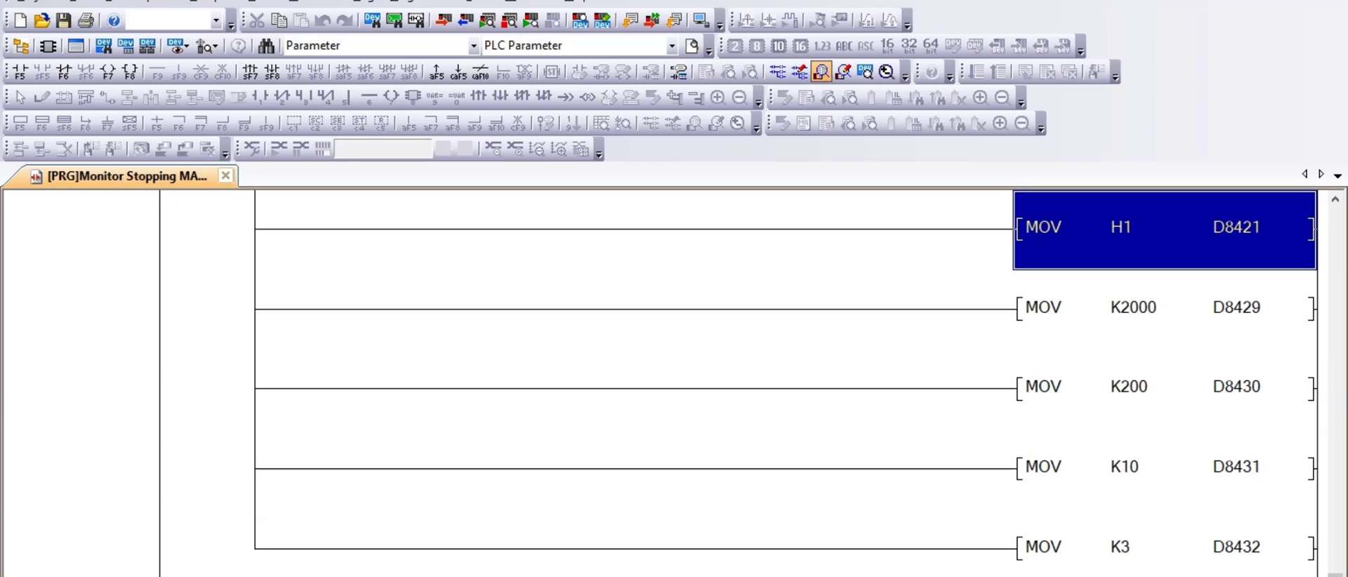
pyautogui.click(671, 47)
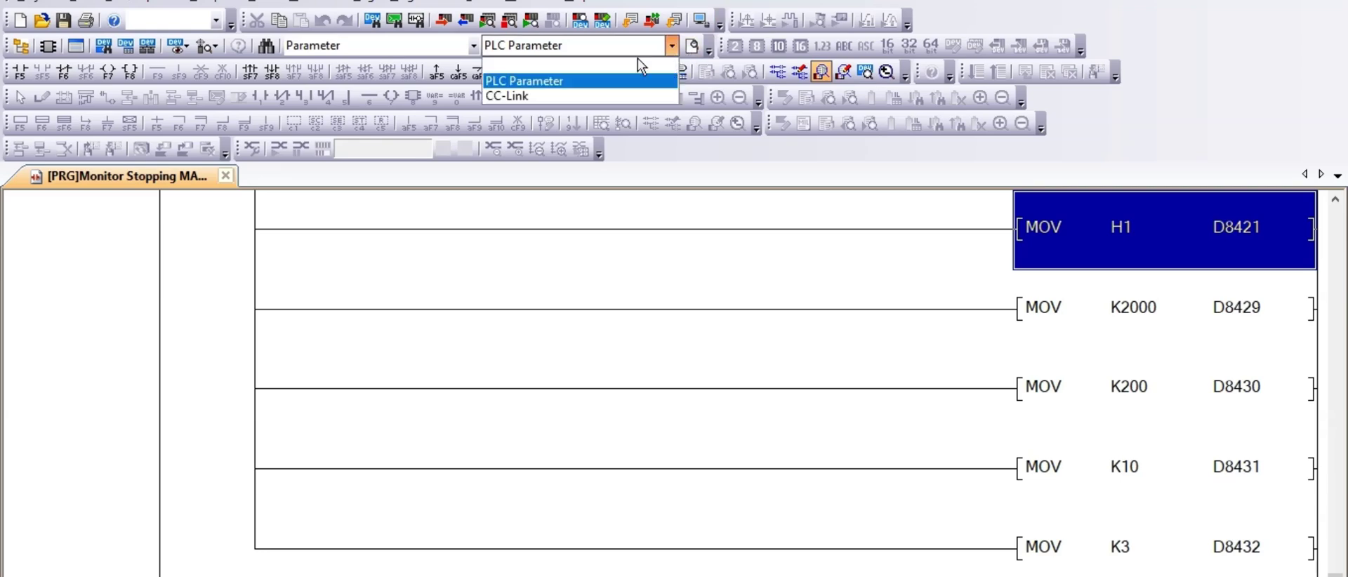
pyautogui.click(604, 81)
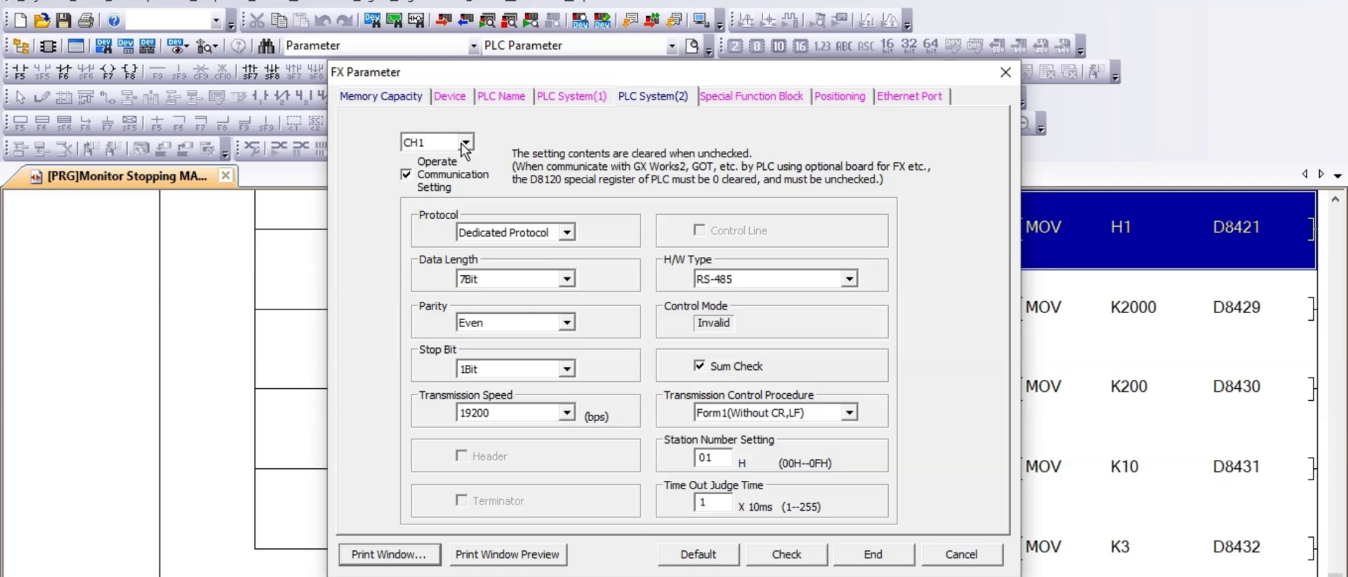
pyautogui.click(1004, 76)
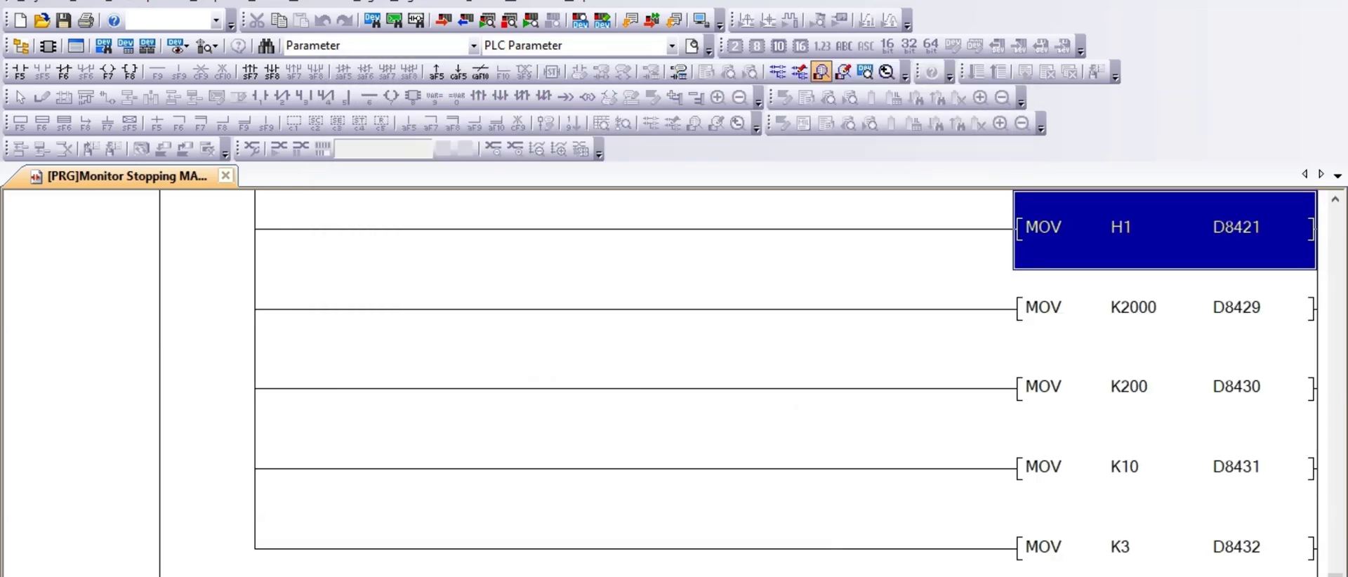
pyautogui.click(906, 572)
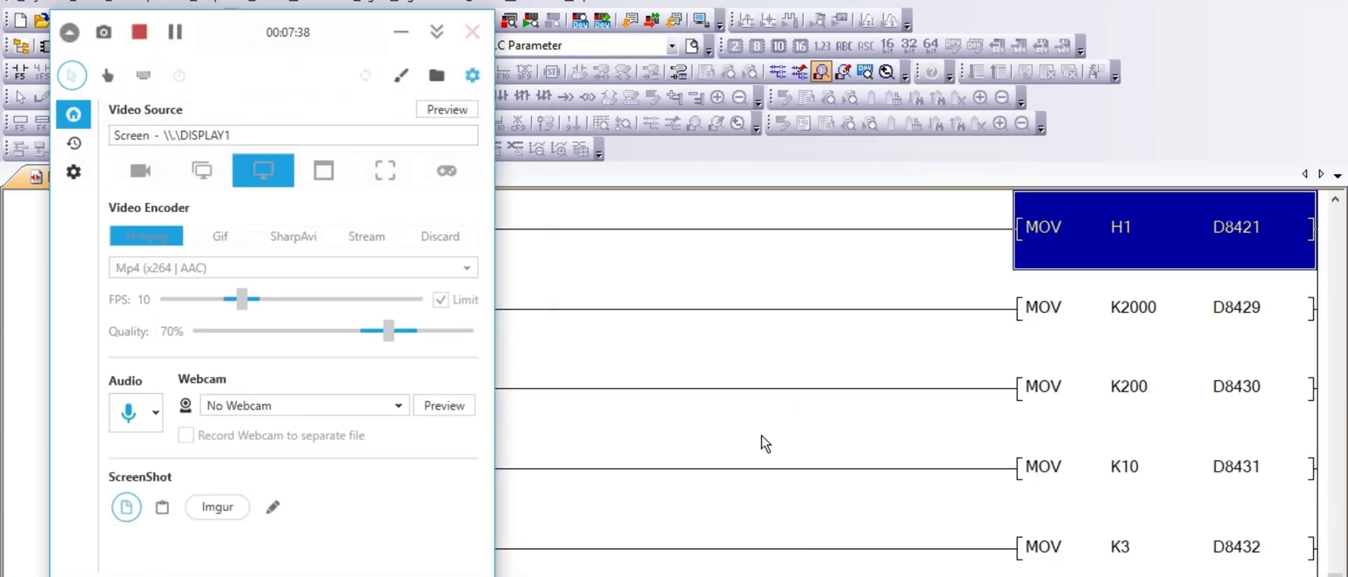
pyautogui.click(401, 33)
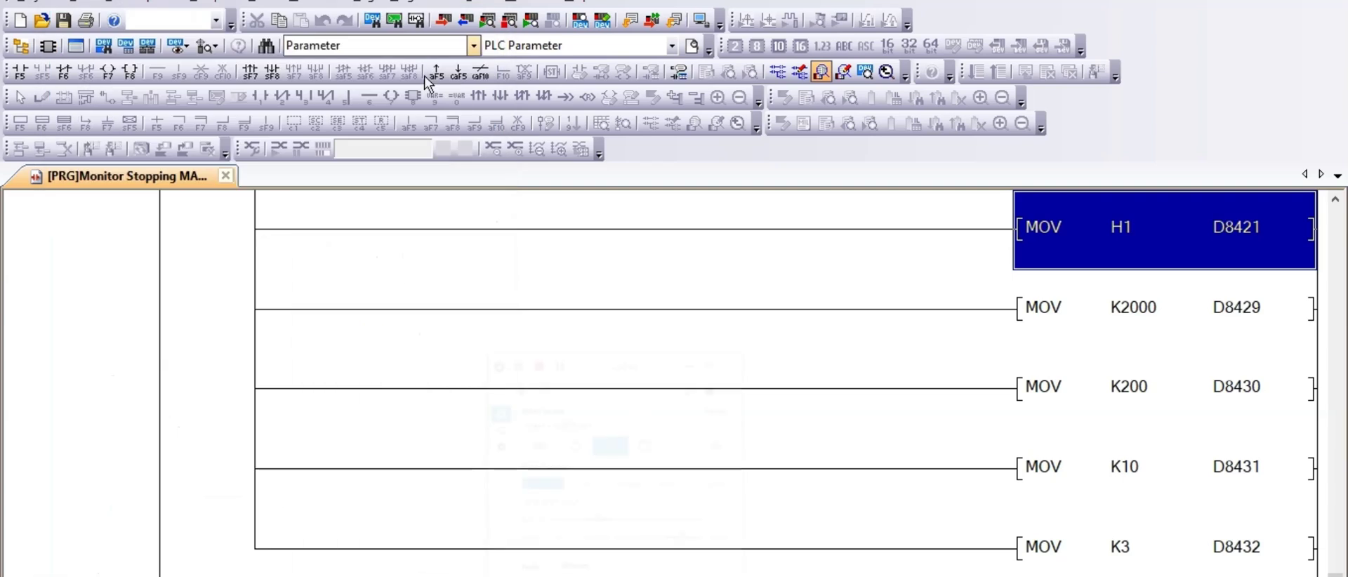
# Search the entire project for device D500 from the top and close the search window.
pyautogui.click(575, 274)
pyautogui.hotkey('ctrl', 'f')
pyautogui.write('D500')
pyautogui.press('Return')
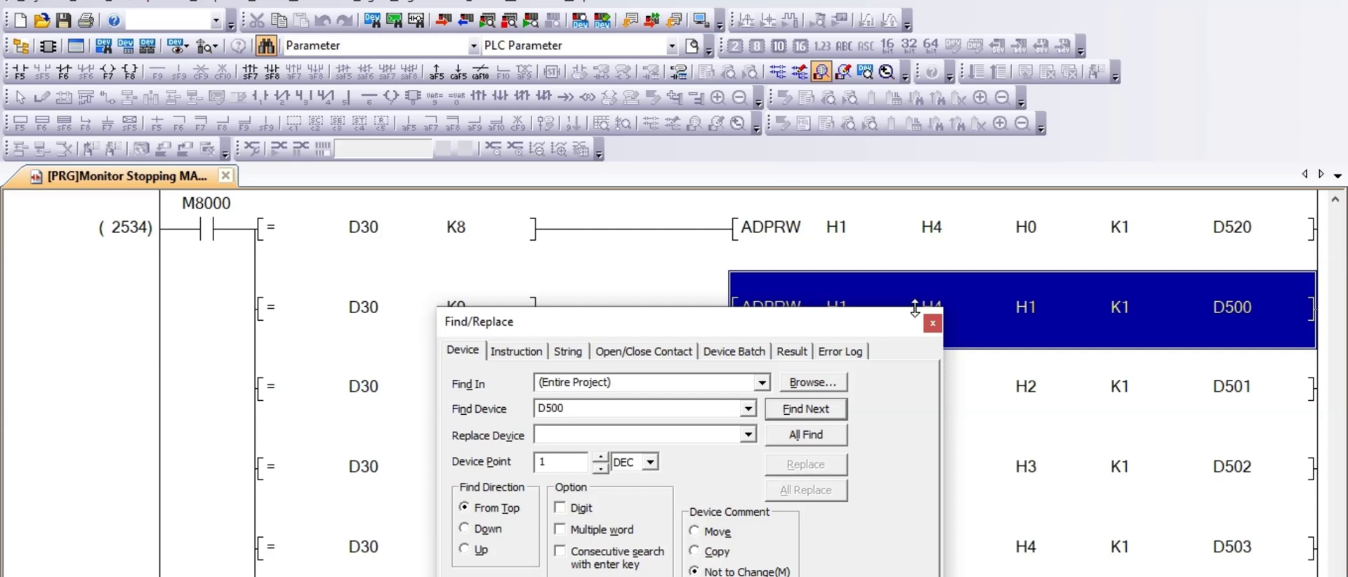
pyautogui.click(932, 325)
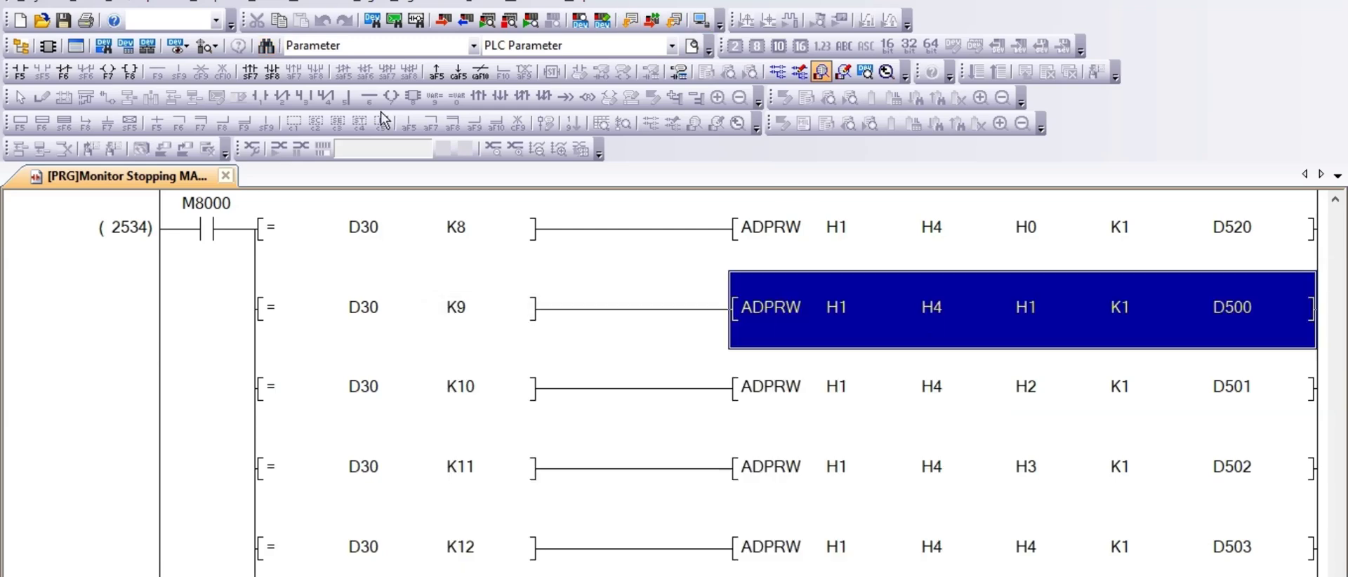
# Try to start monitor mode on the ladder with the D500 ADPRW instruction, and dismiss the message.
pyautogui.click(300, 6)
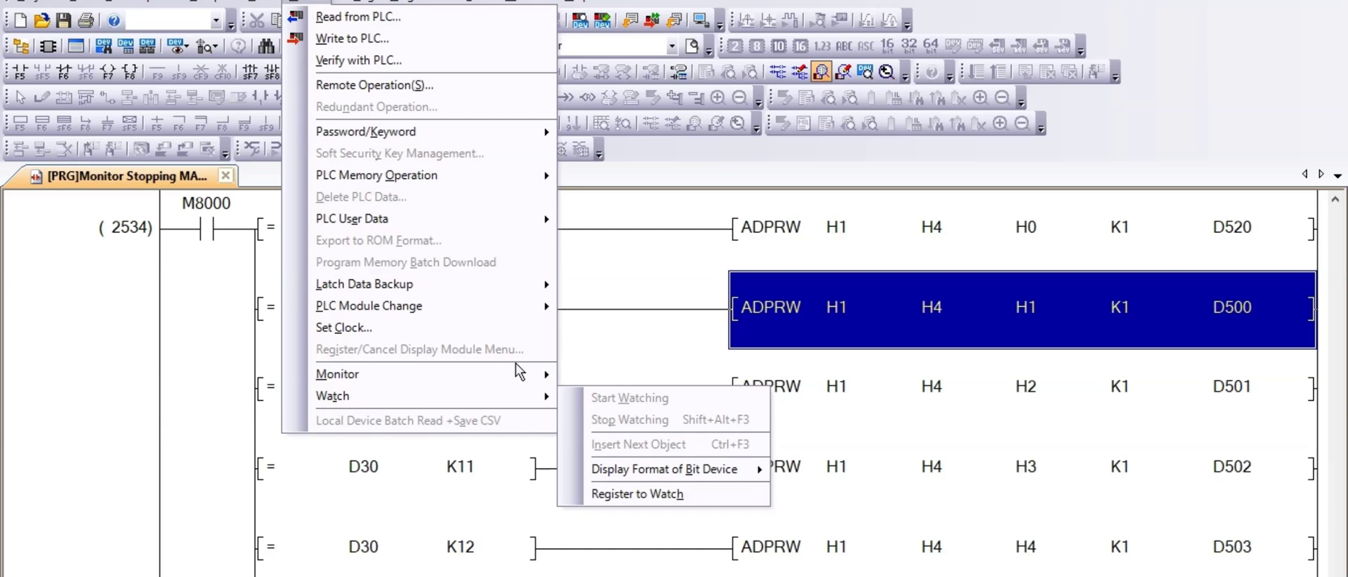
pyautogui.moveTo(529, 374)
pyautogui.click(664, 276)
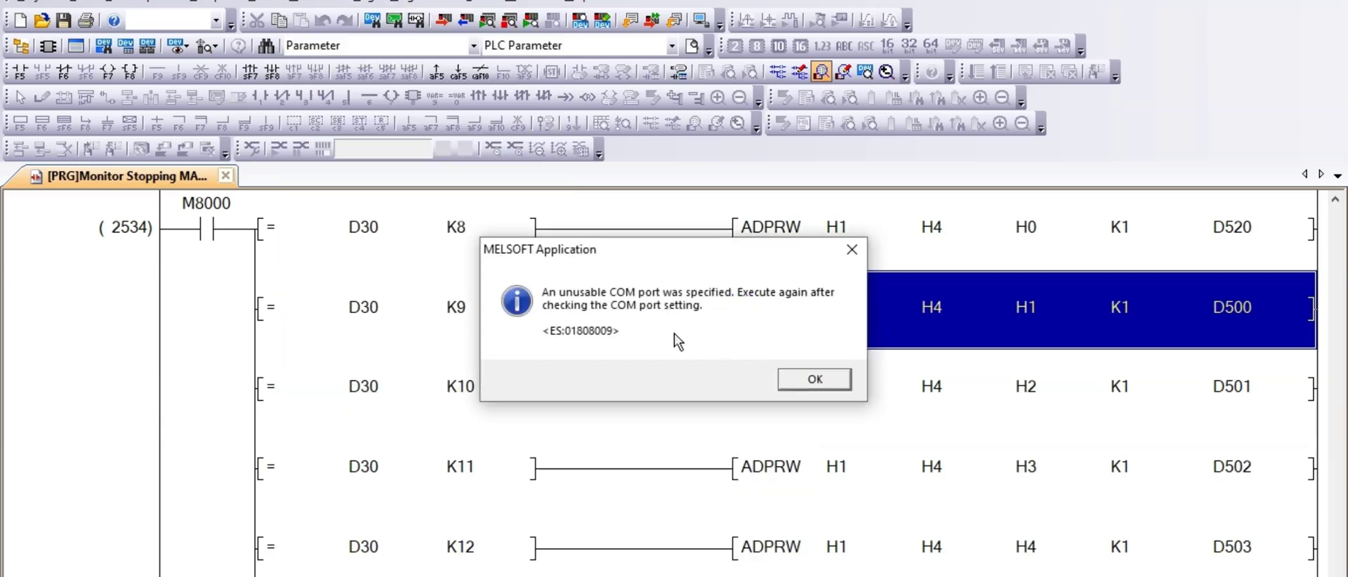
pyautogui.click(856, 254)
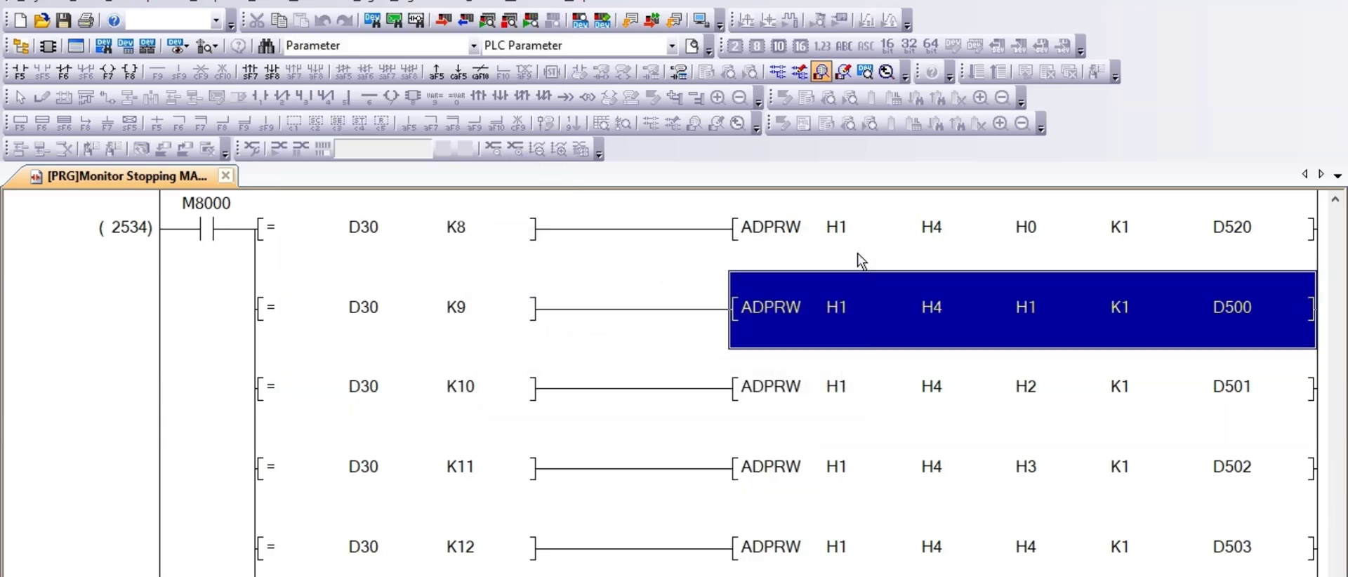
# Start monitor mode again for the ladder block containing the ADPRW read instructions.
pyautogui.click(306, 3)
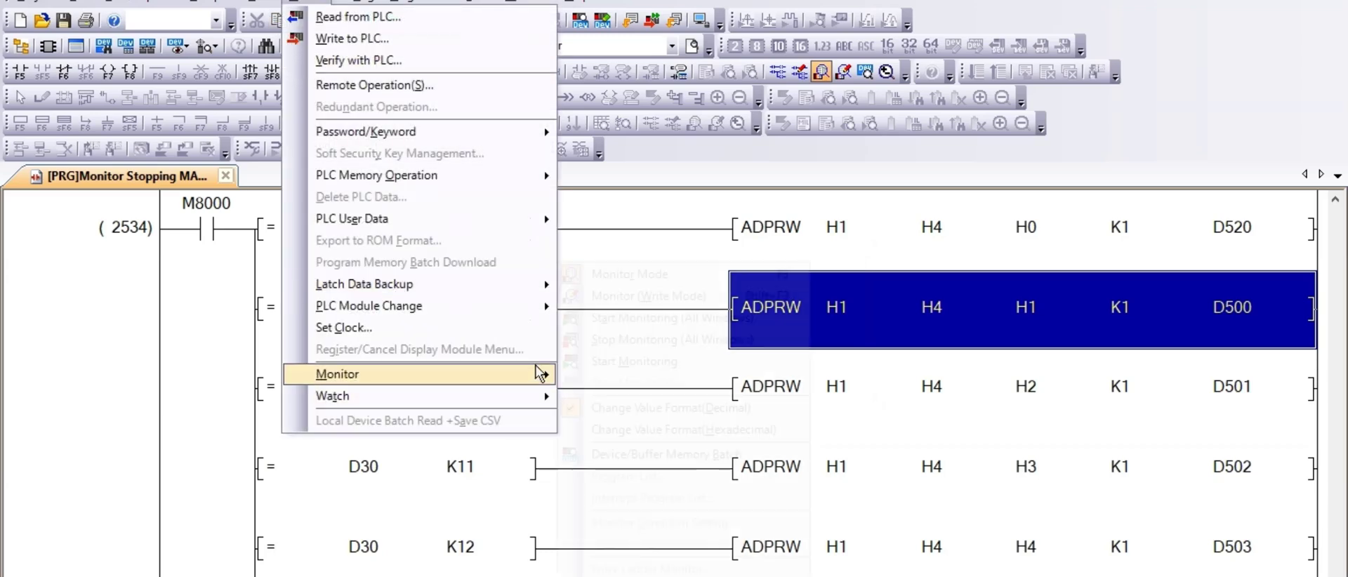
pyautogui.moveTo(534, 373)
pyautogui.click(679, 274)
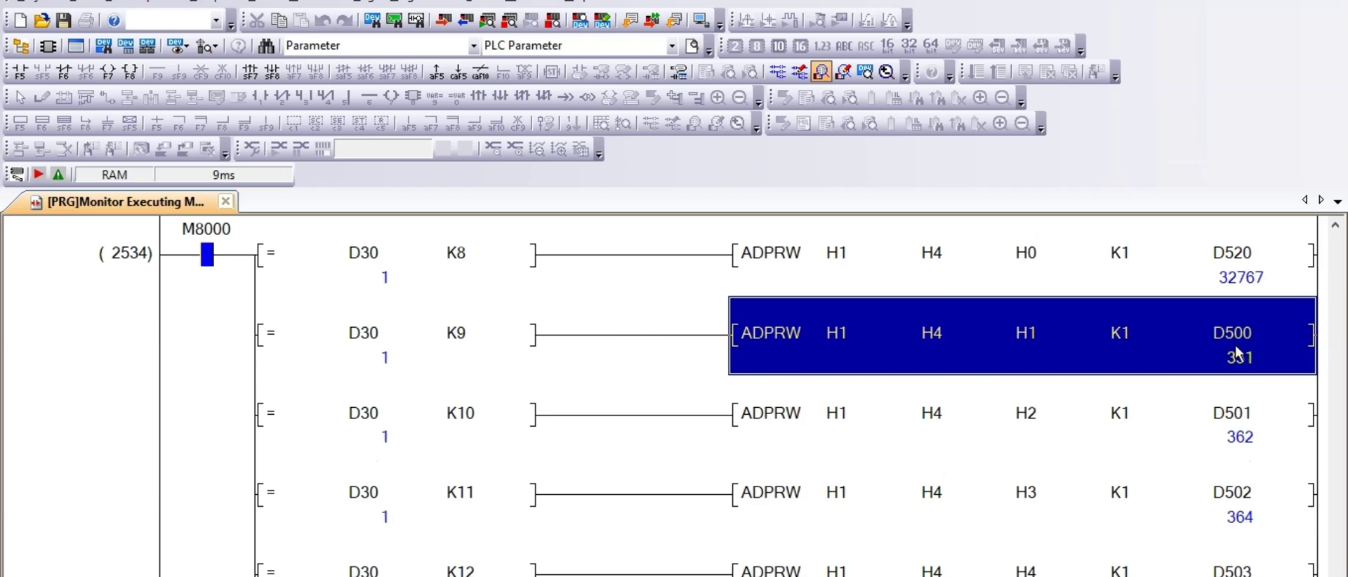
# Examine the live values of the ADPRW read registers from D501 through D505 in the monitored ladder.
pyautogui.click(1250, 442)
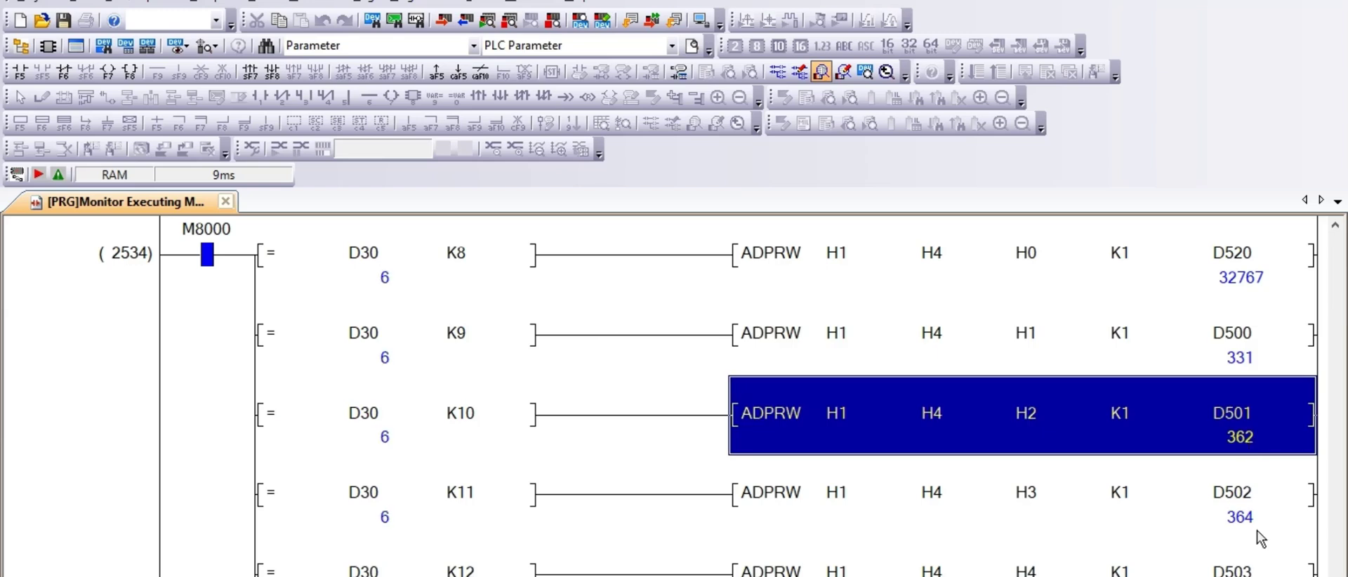
pyautogui.click(1240, 516)
pyautogui.press('Down')
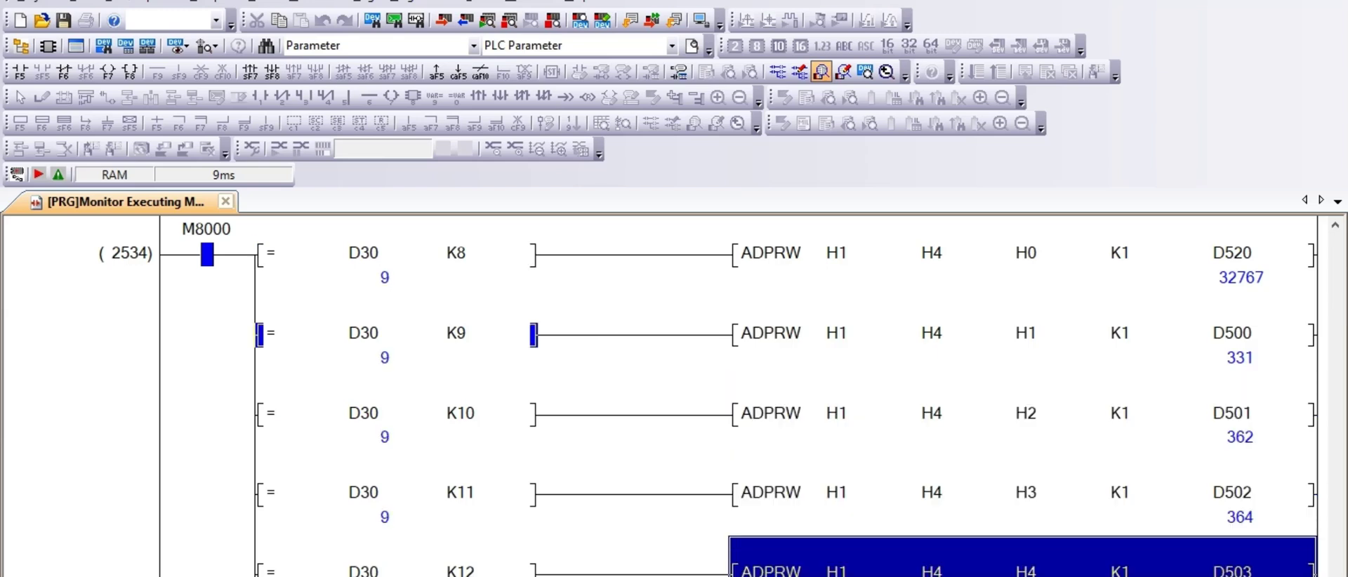
pyautogui.press('Down')
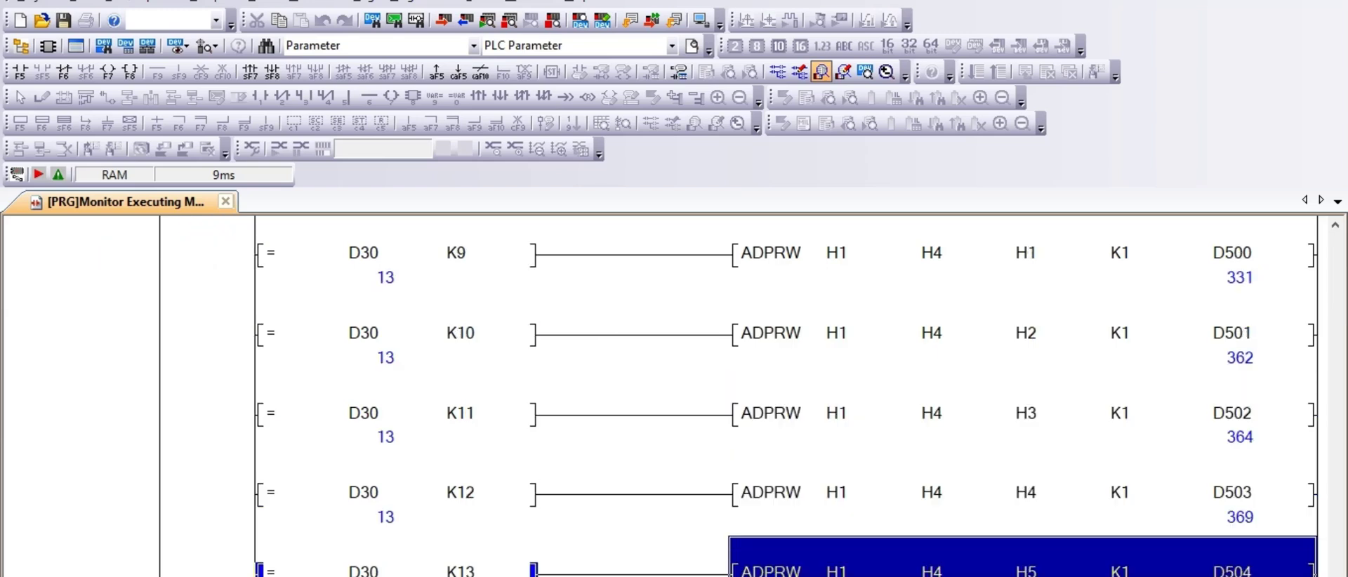
pyautogui.press('Down')
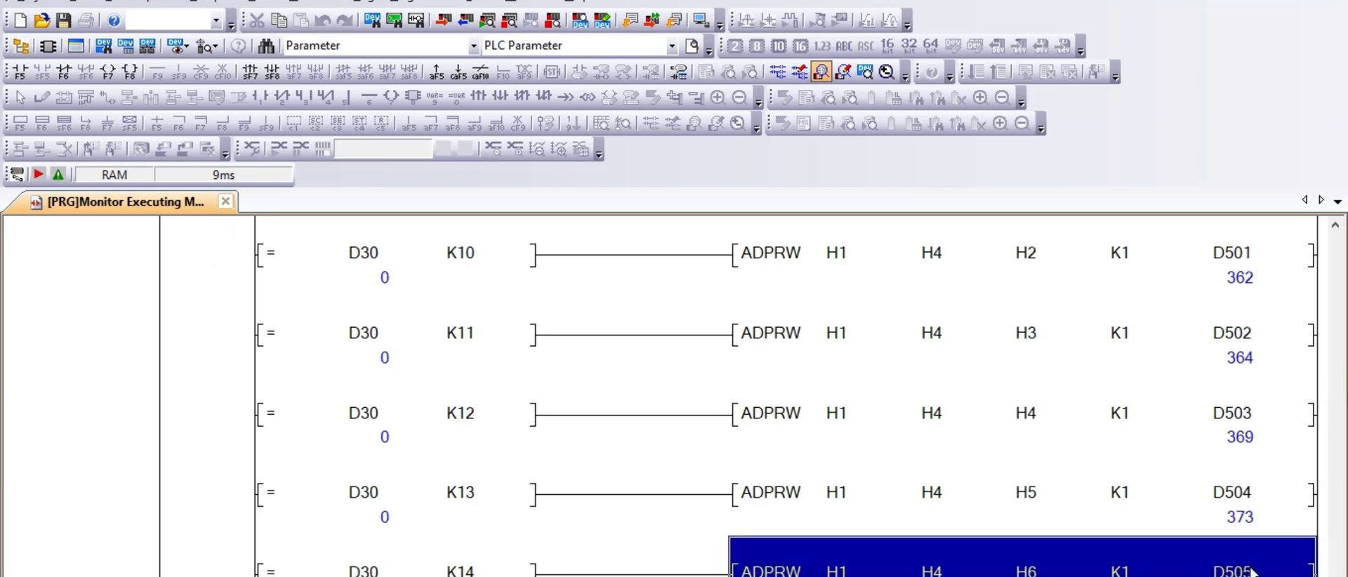
pyautogui.click(1240, 531)
# Search the entire project for device D600 and close the search window to view its monitored ADPRW instruction.
pyautogui.hotkey('ctrl', 'f')
pyautogui.write('D600')
pyautogui.press('Return')
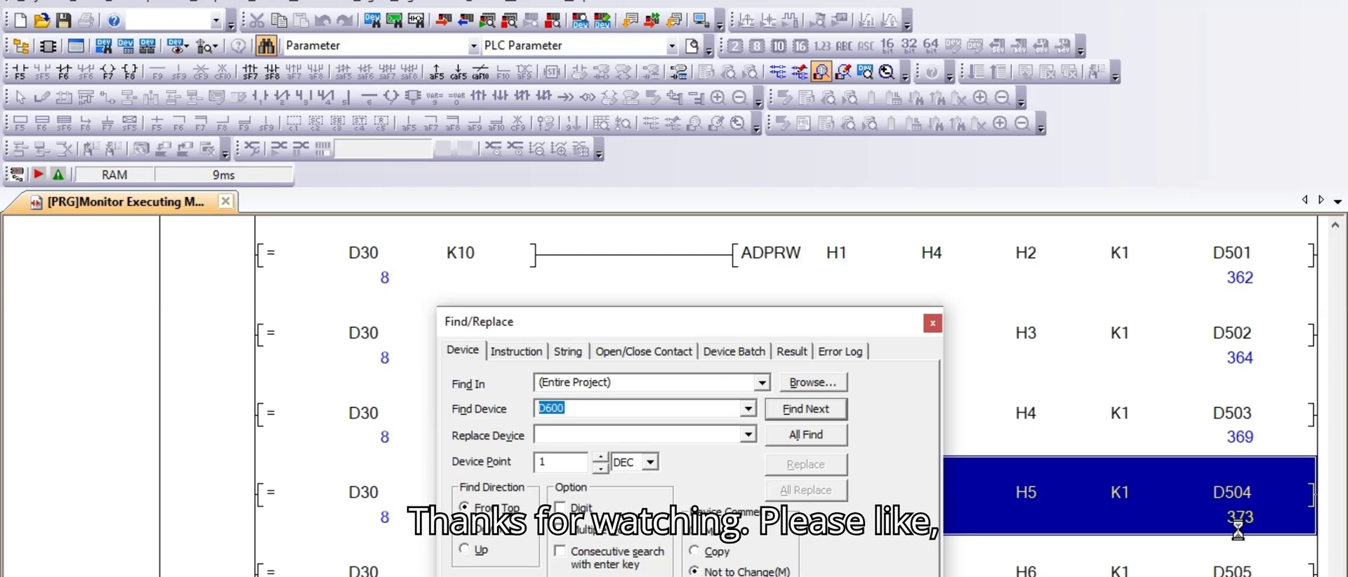
pyautogui.click(932, 323)
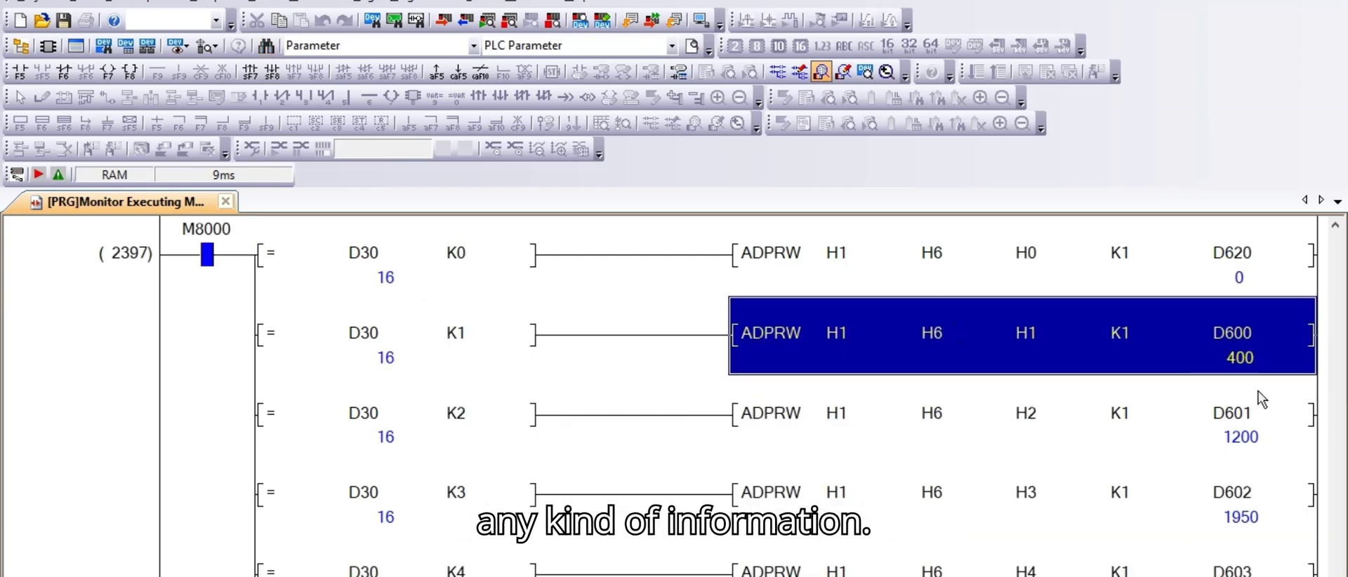